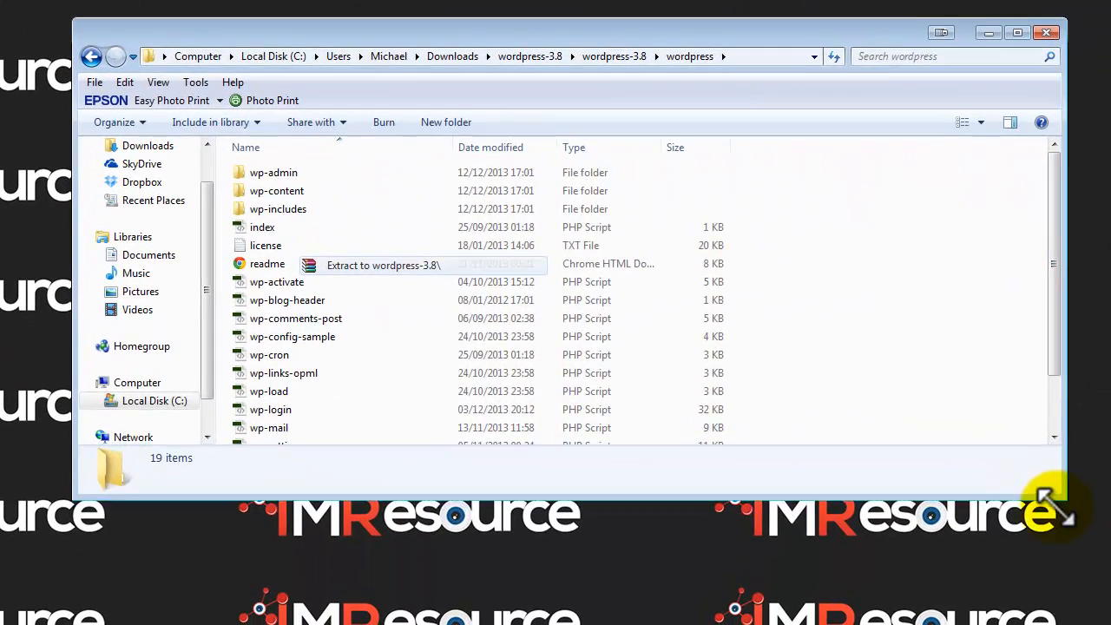
drag(1055, 504, 1025, 603)
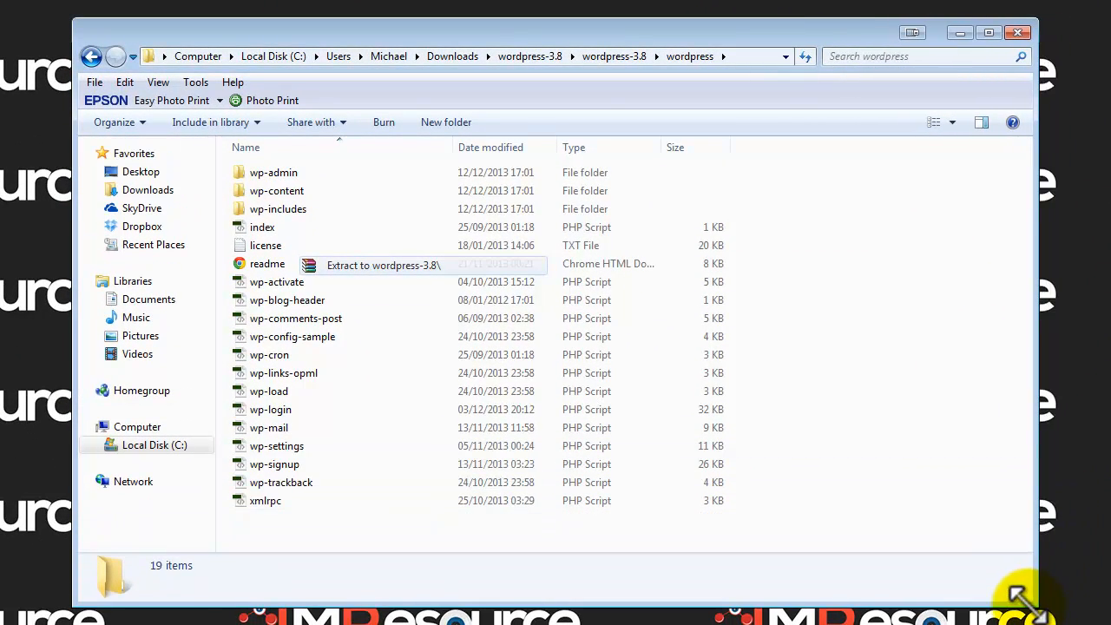
click(599, 57)
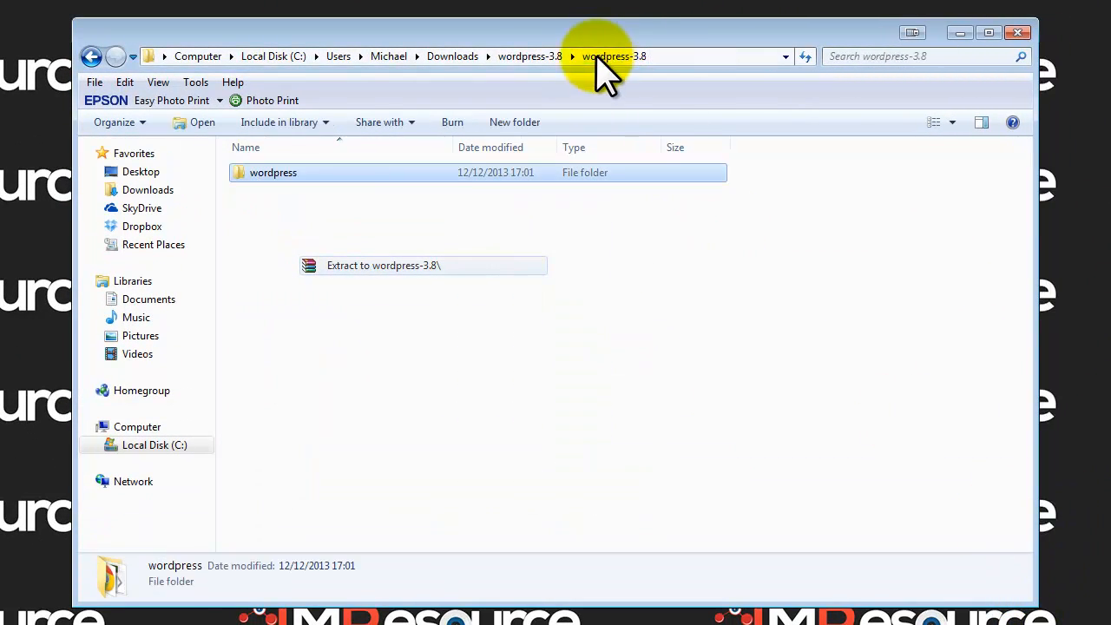
double_click(265, 178)
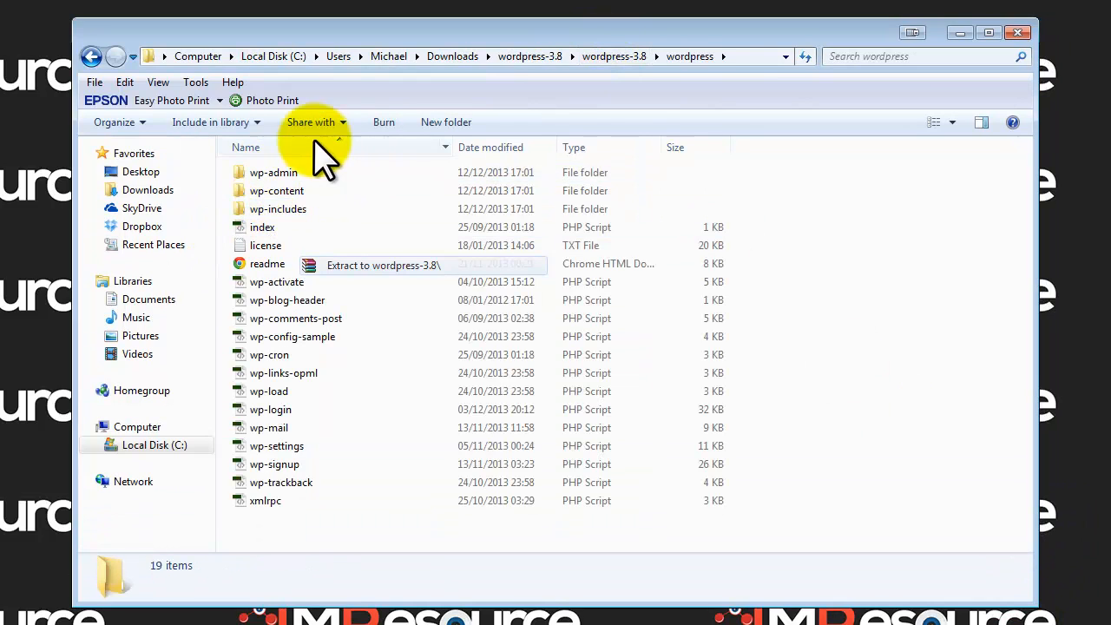
drag(280, 476, 244, 174)
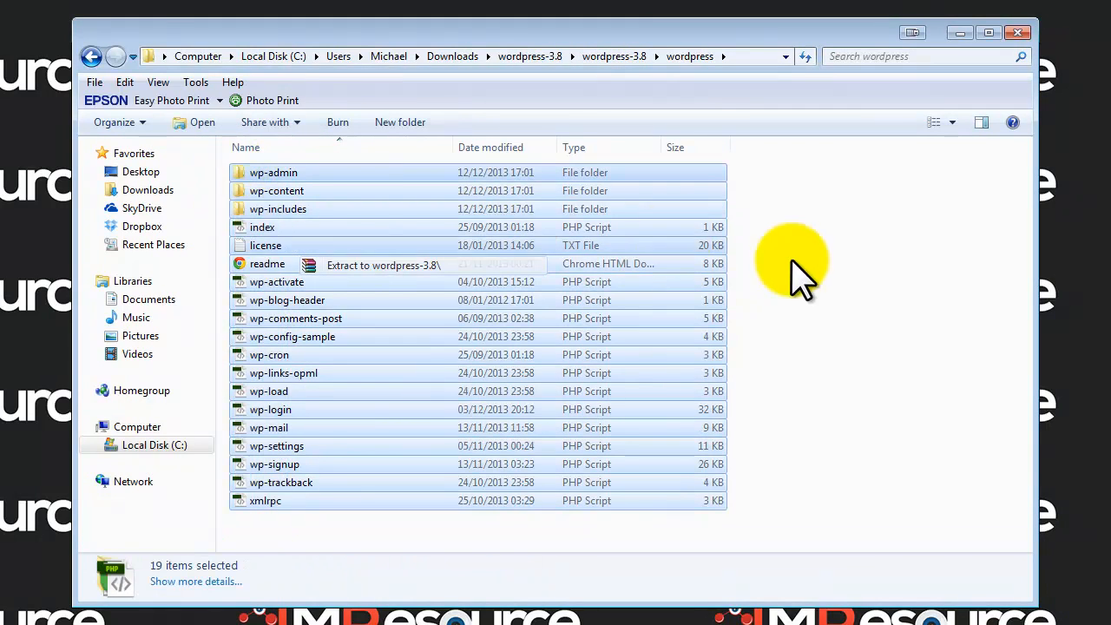
click(798, 268)
click(292, 176)
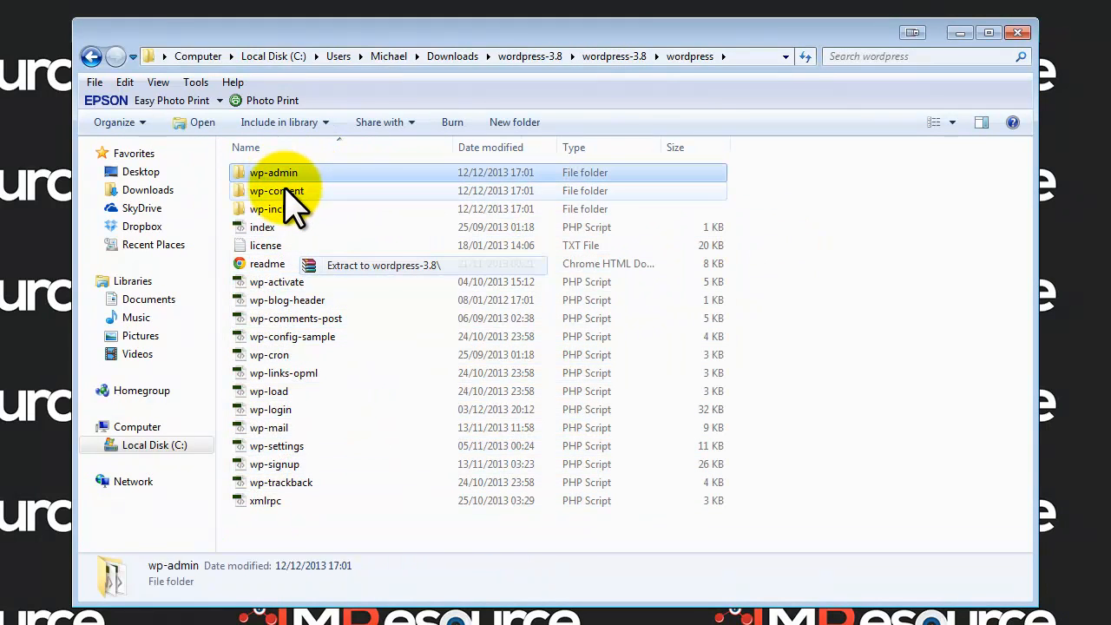
click(286, 191)
click(280, 210)
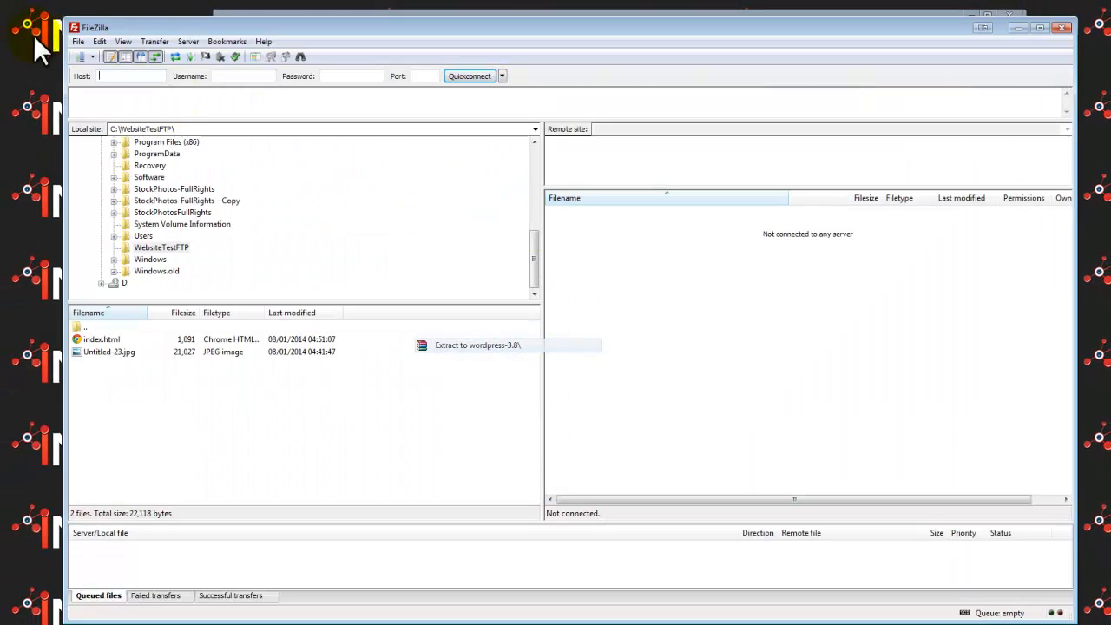
Step: Connect FileZilla to the saved IM Resource Demo Site from Site Manager and shrink its window
click(78, 41)
click(113, 55)
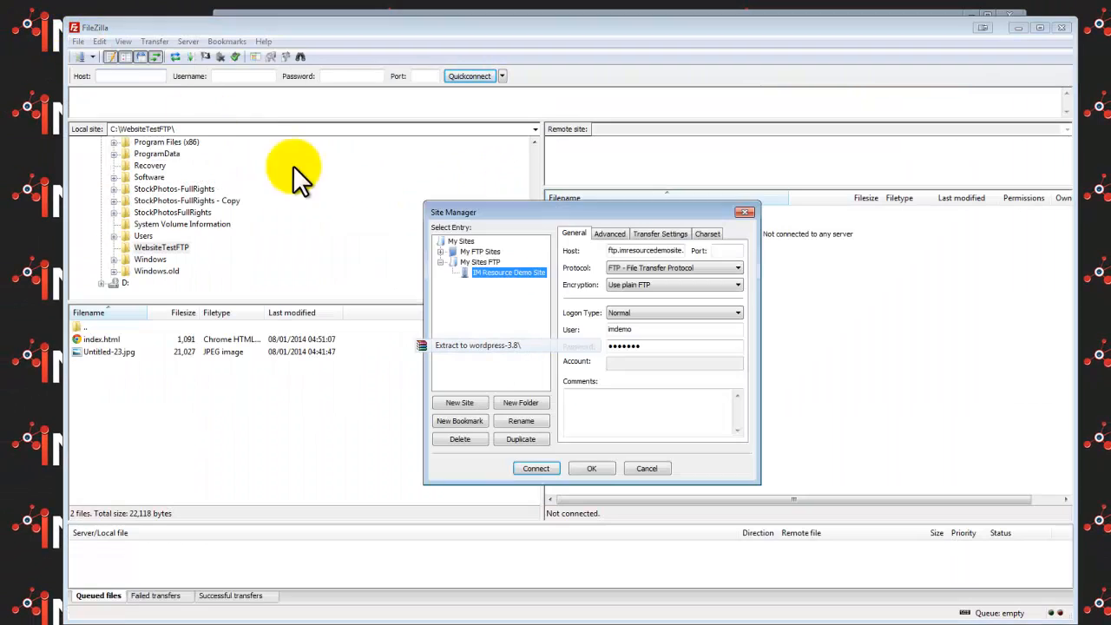
click(500, 272)
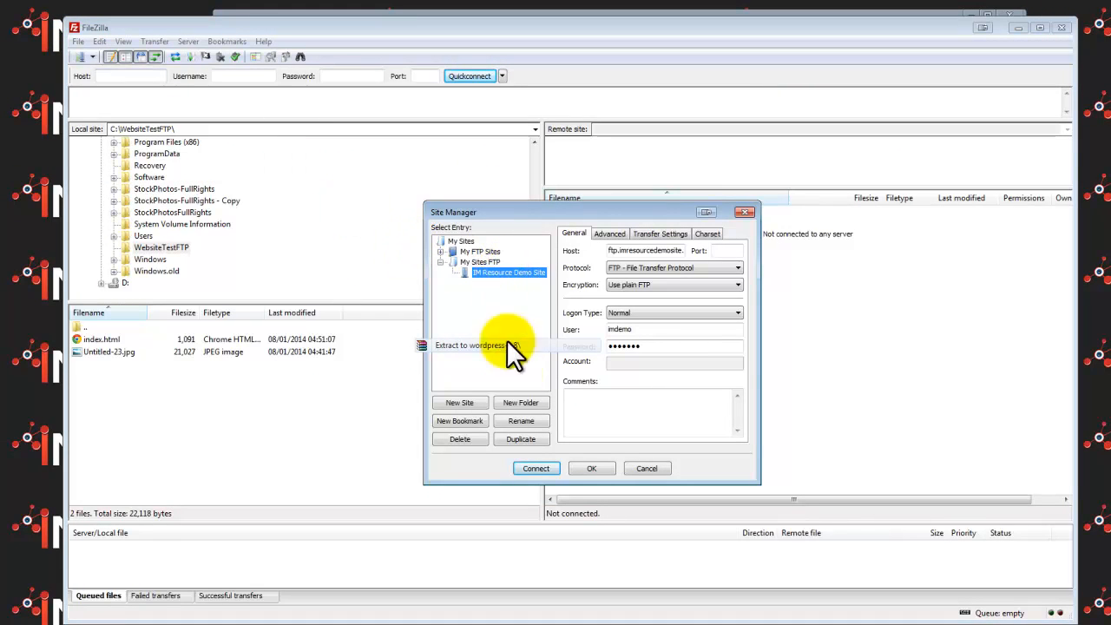
click(537, 469)
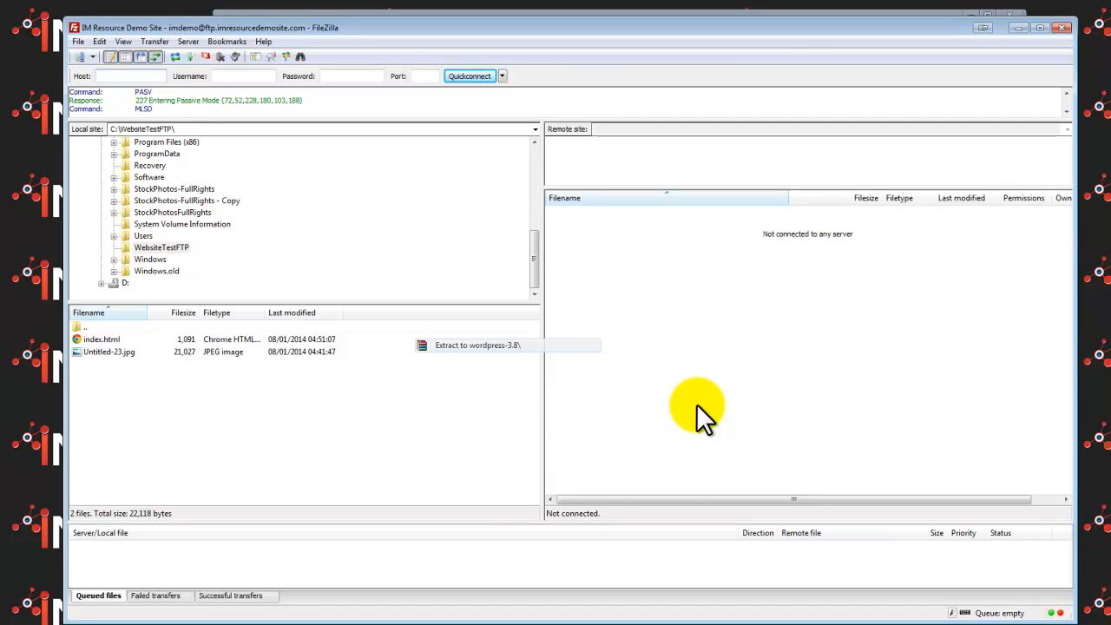
click(600, 323)
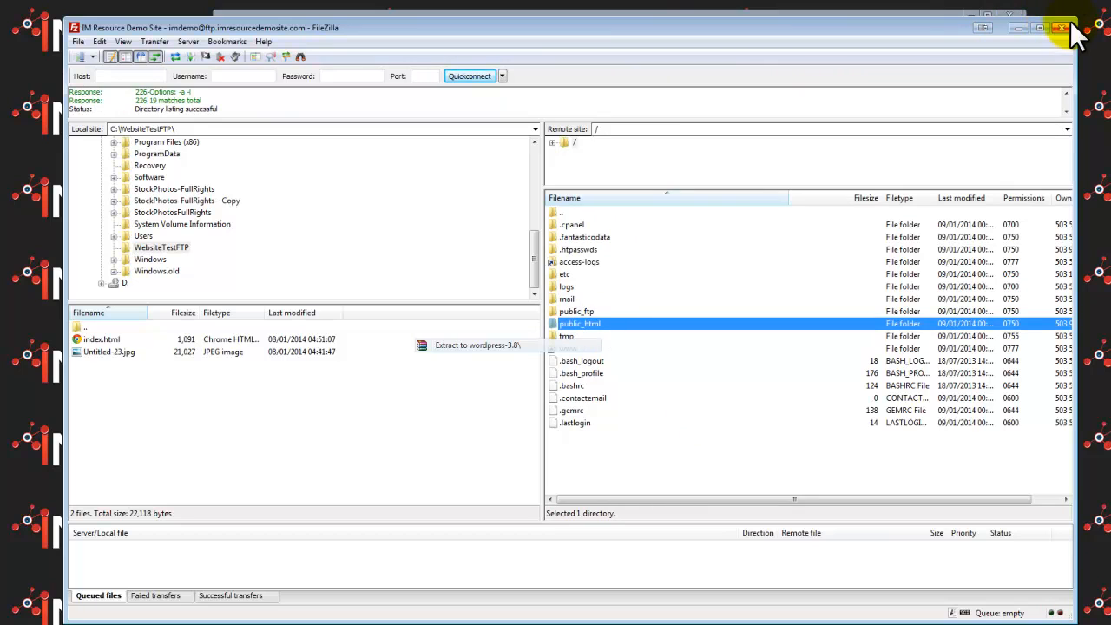
drag(1074, 21, 948, 103)
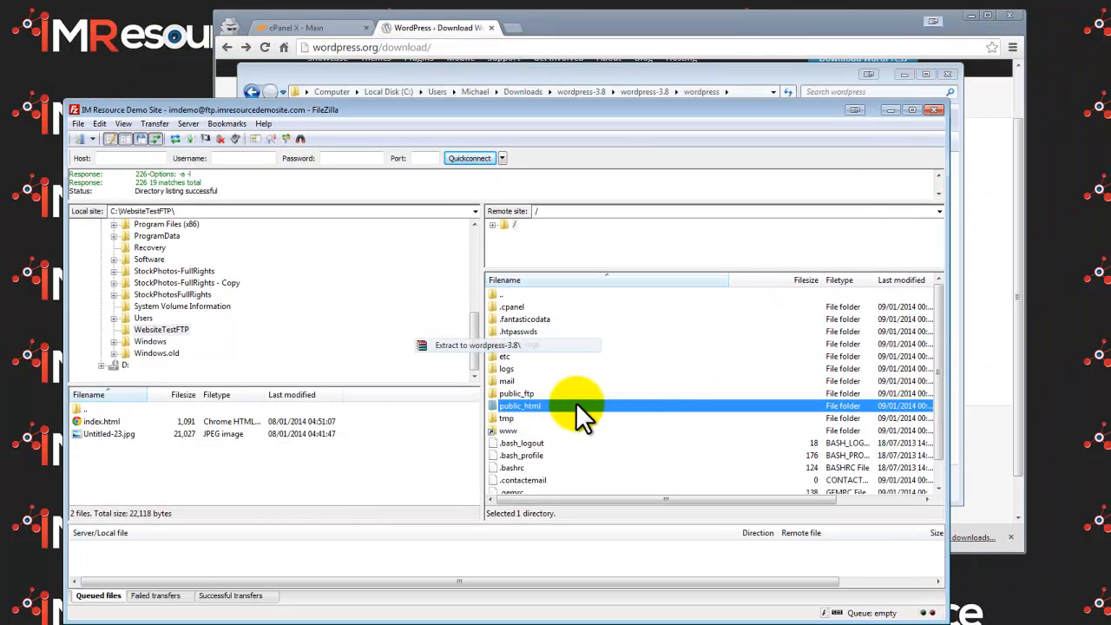
Step: Open public_html on the server and drag all 19 extracted WordPress files into it
click(507, 432)
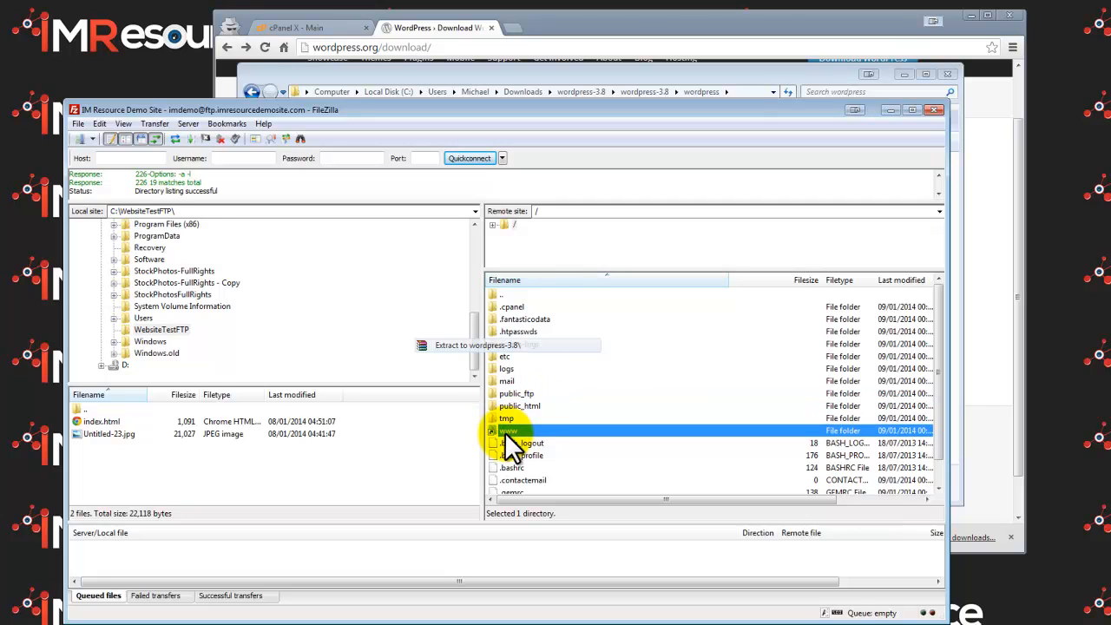
double_click(536, 406)
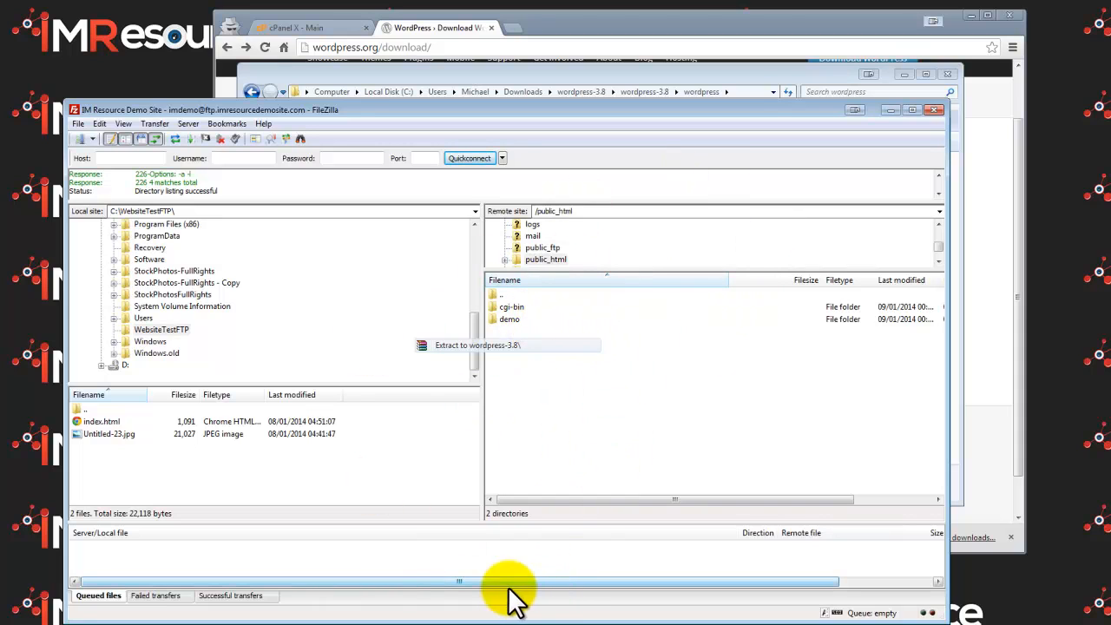
click(503, 623)
drag(395, 453, 401, 170)
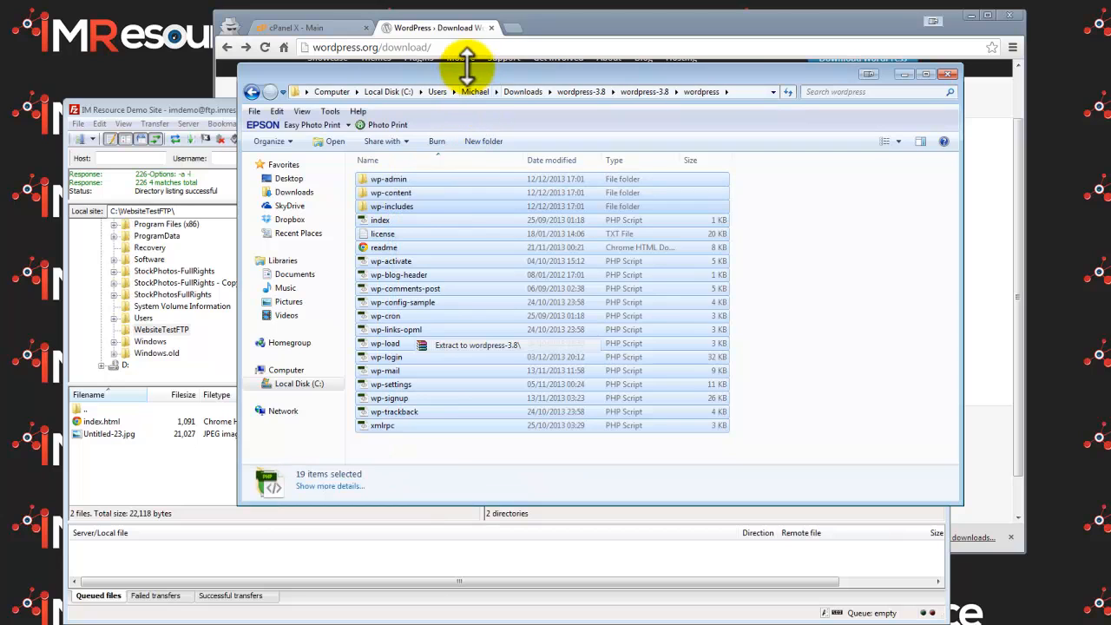
drag(472, 72, 866, 134)
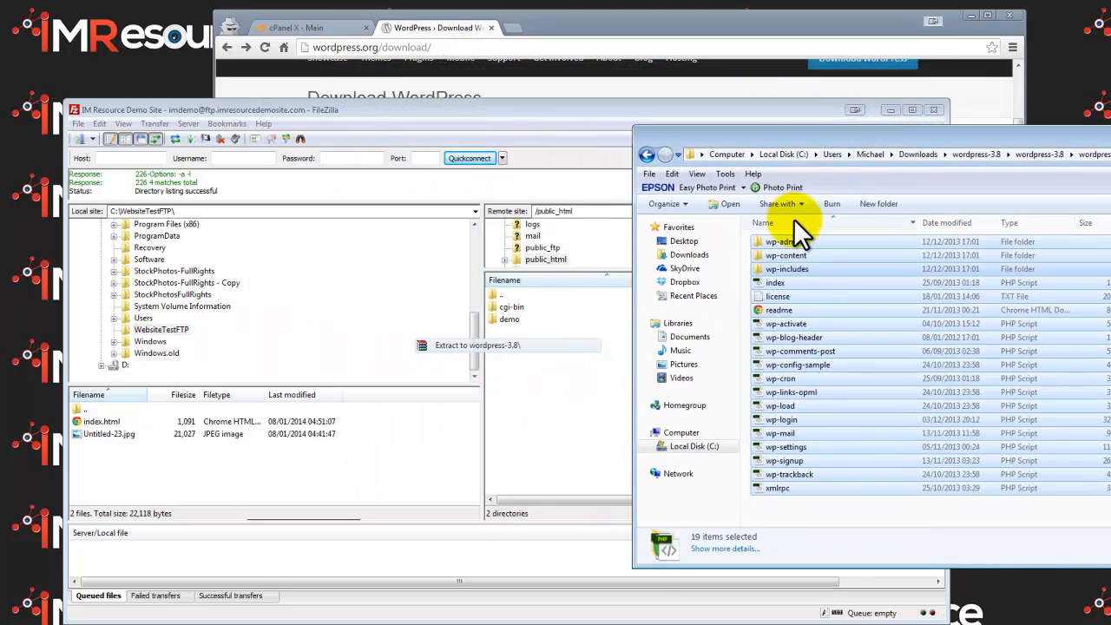
drag(784, 247, 545, 403)
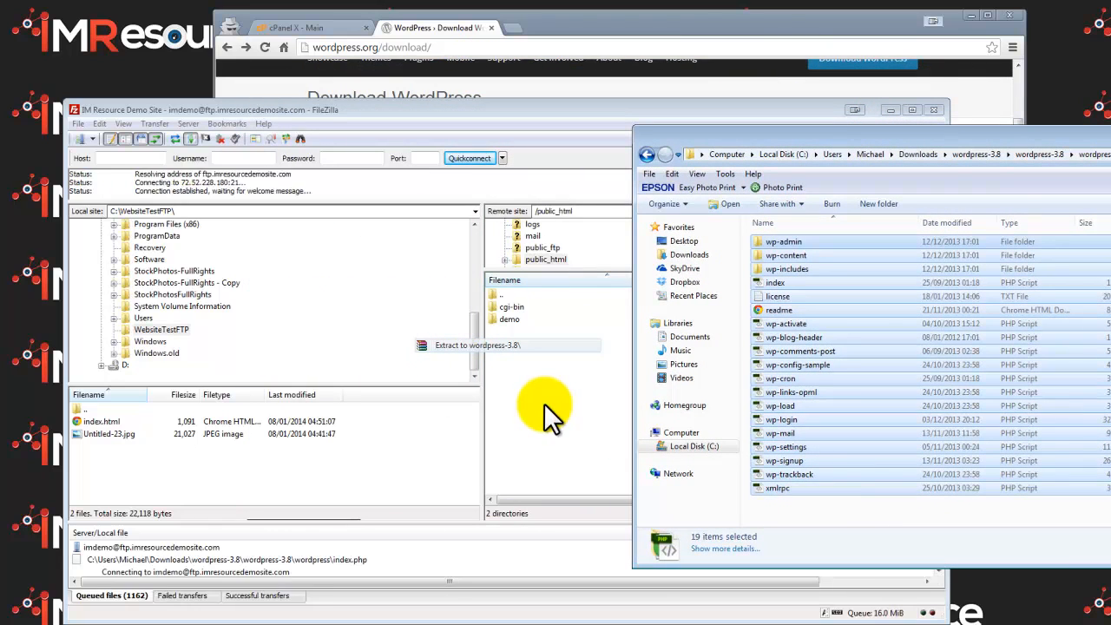
Step: Minimize the Explorer and FileZilla windows while the upload runs
drag(1110, 131, 786, 254)
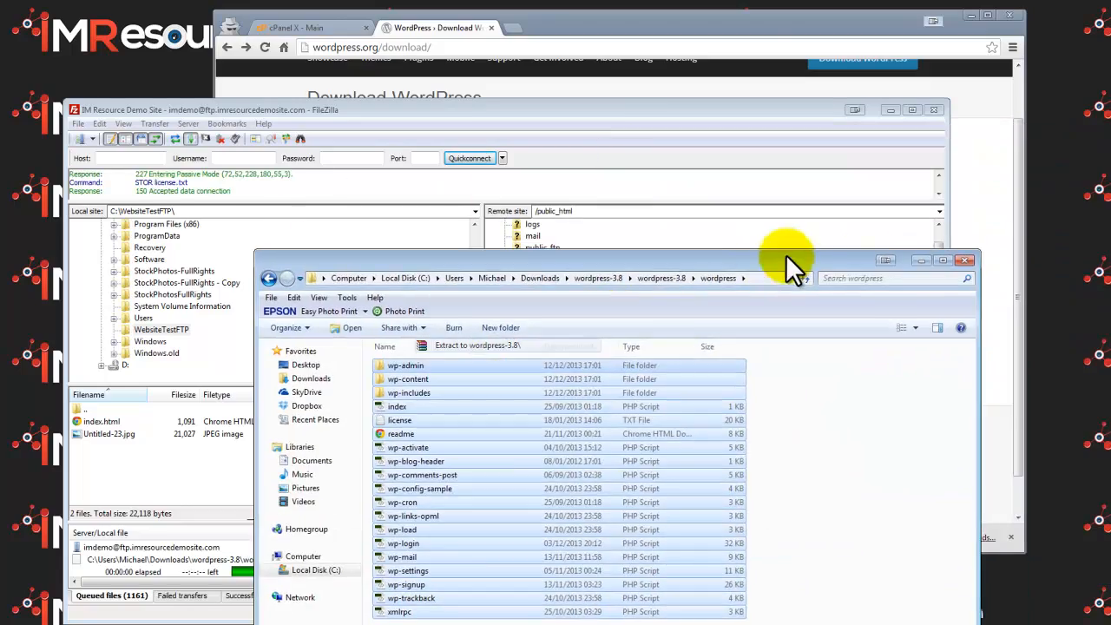
click(934, 258)
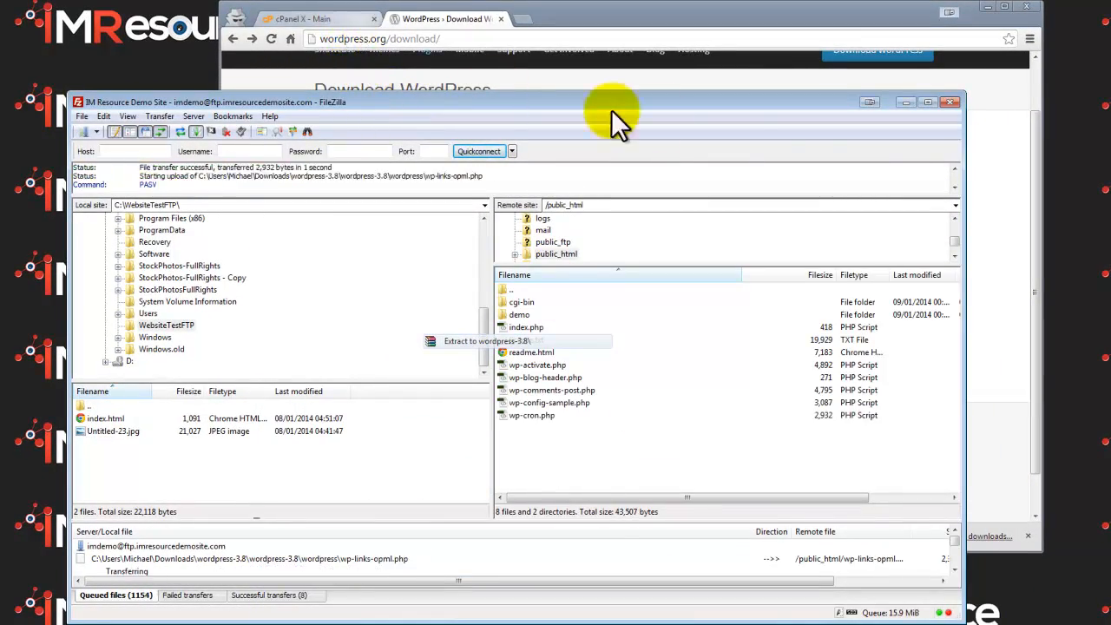
click(905, 103)
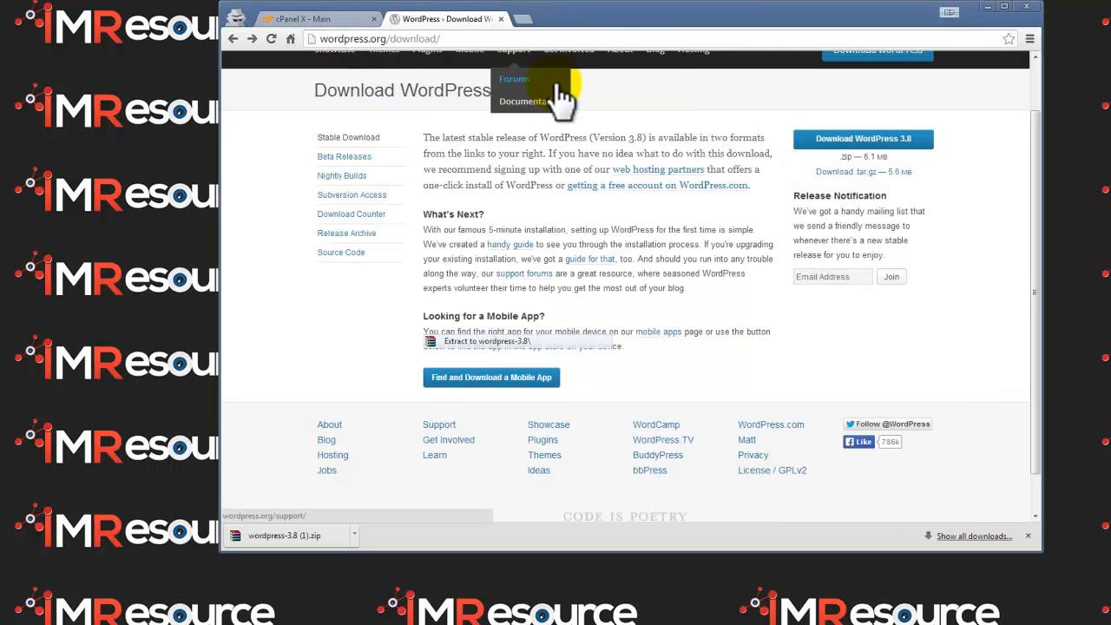
Step: Open cPanel's MySQL Databases page and create a database named demo2
click(296, 19)
scroll(508, 122, up, 5)
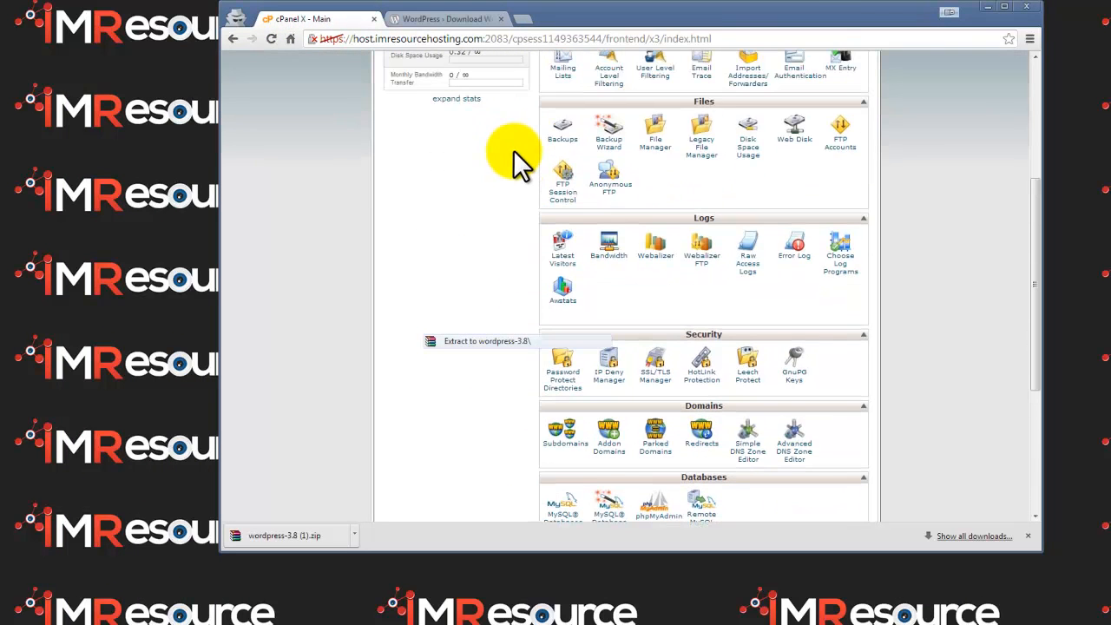
scroll(513, 155, down, 5)
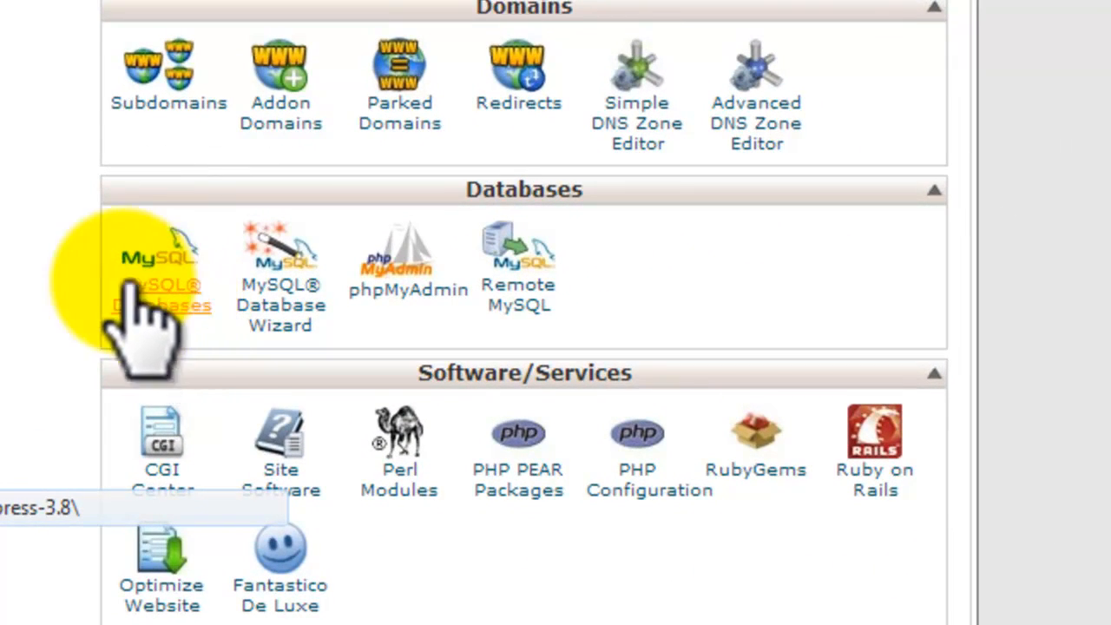
click(130, 299)
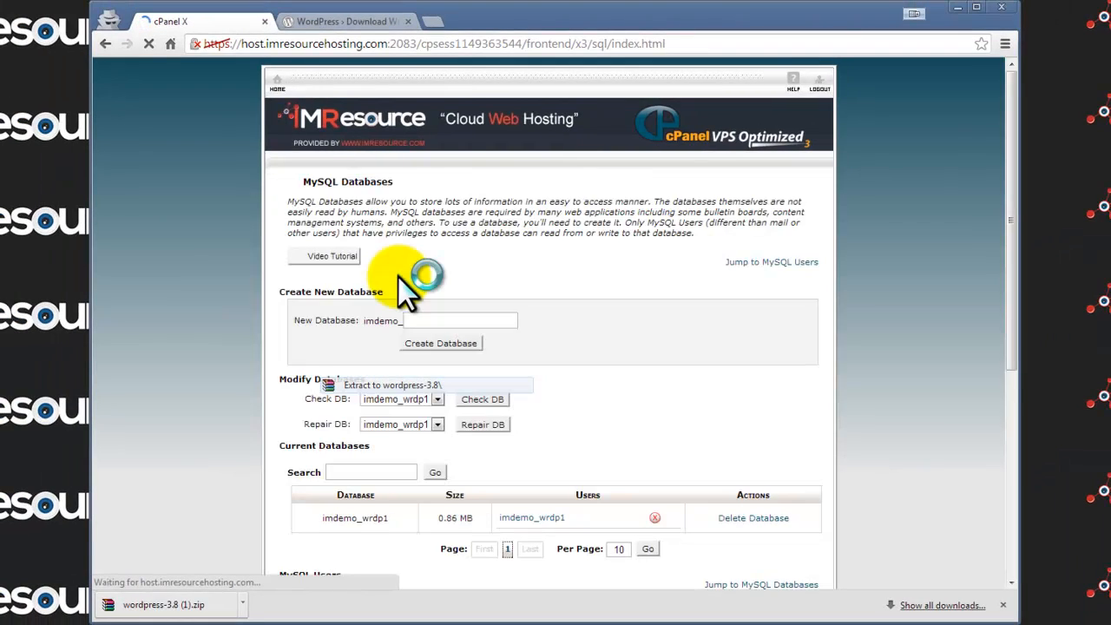
scroll(399, 278, down, 1)
click(443, 285)
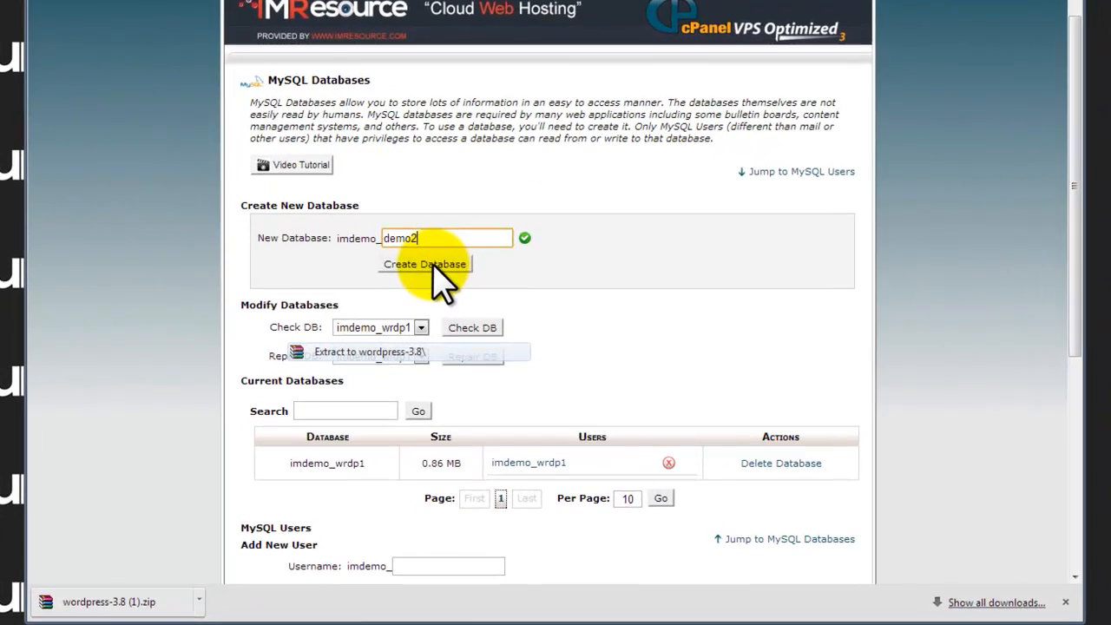
click(446, 307)
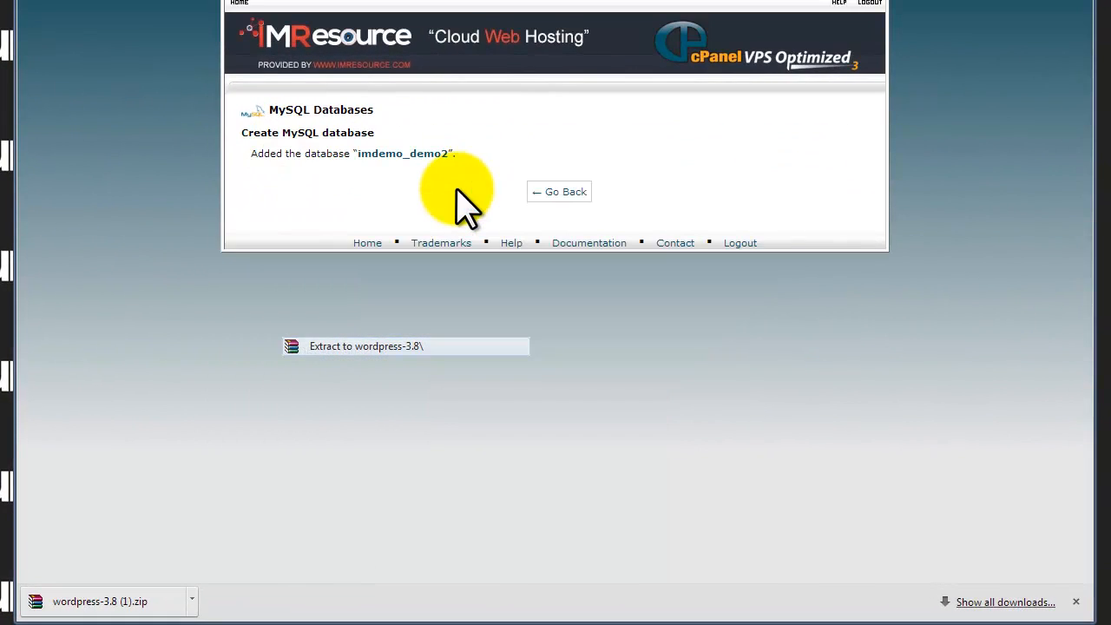
Step: Copy the new database's full name, imdemo_demo2, and return to the databases overview
drag(552, 193, 365, 155)
right_click(371, 156)
click(402, 164)
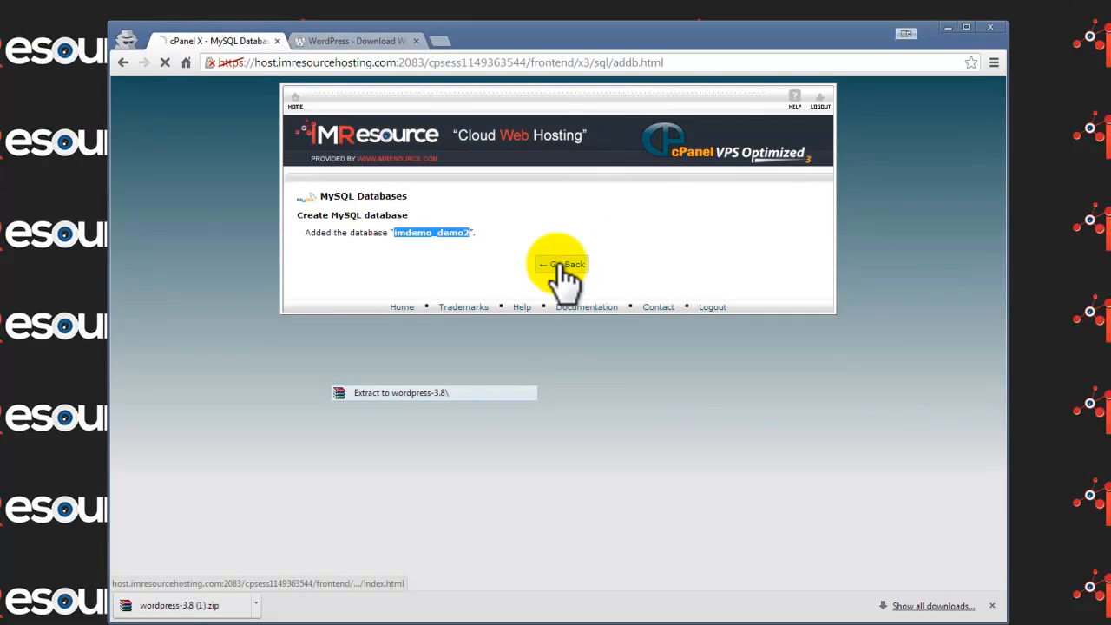
click(565, 265)
scroll(533, 326, down, 3)
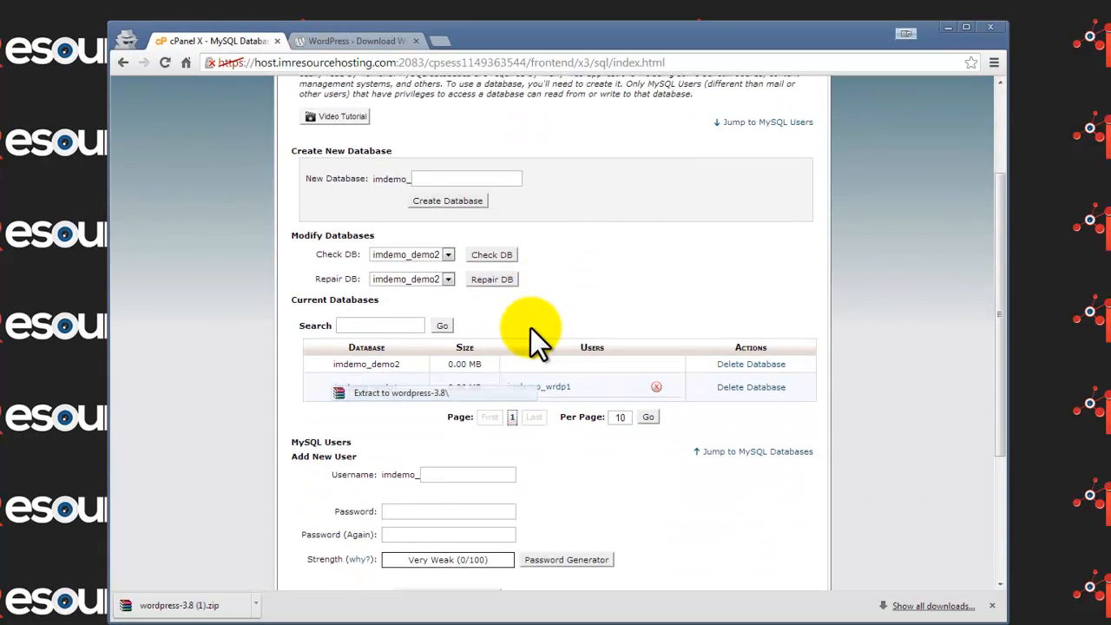
Step: Create the MySQL user with a five-character password, leaving the Password Generator unused
scroll(530, 327, down, 3)
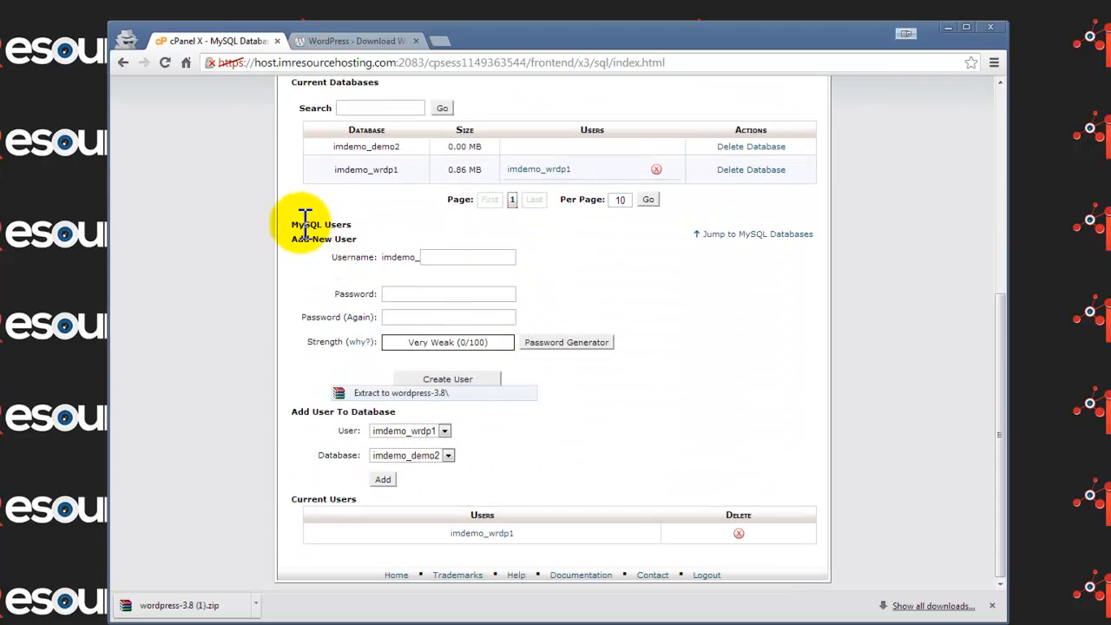
drag(292, 221, 362, 228)
click(452, 256)
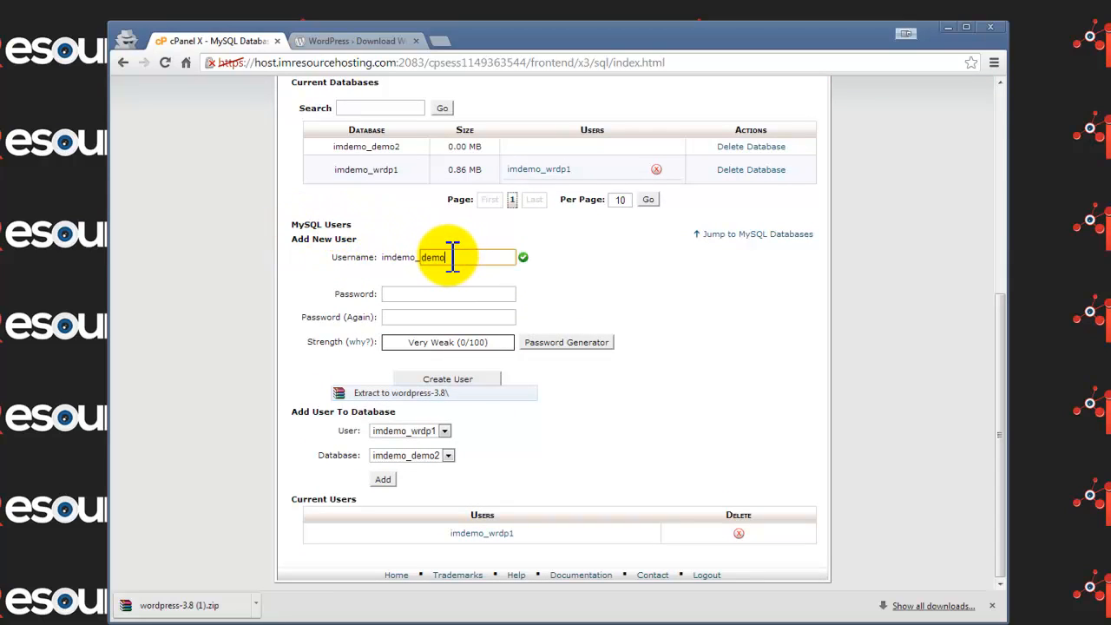
text(••••)
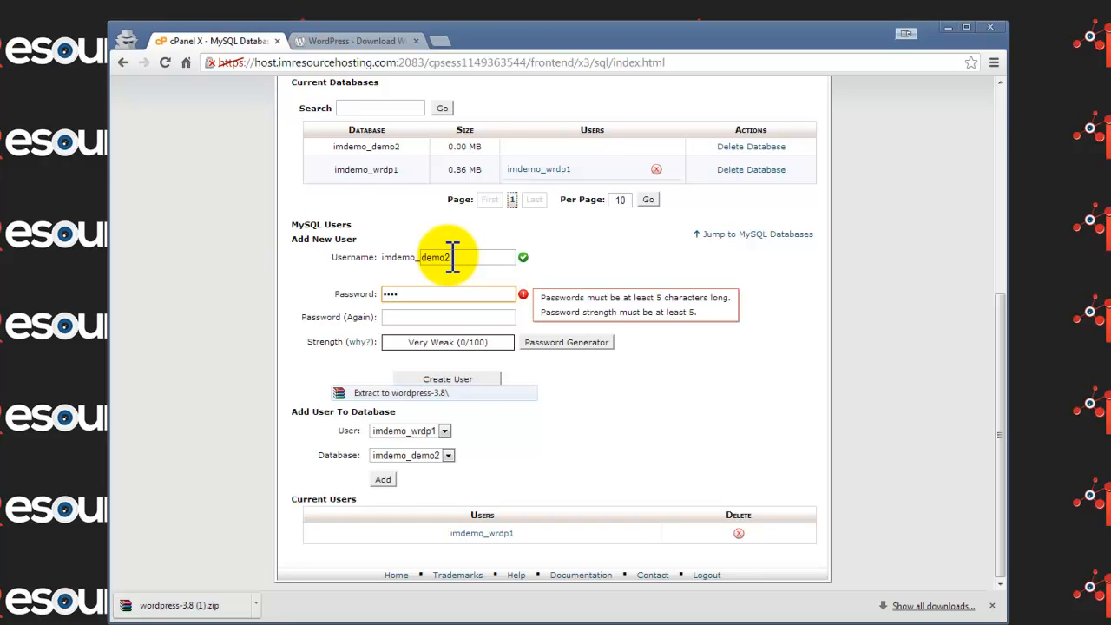
text(•)
key(Tab)
text(•••••)
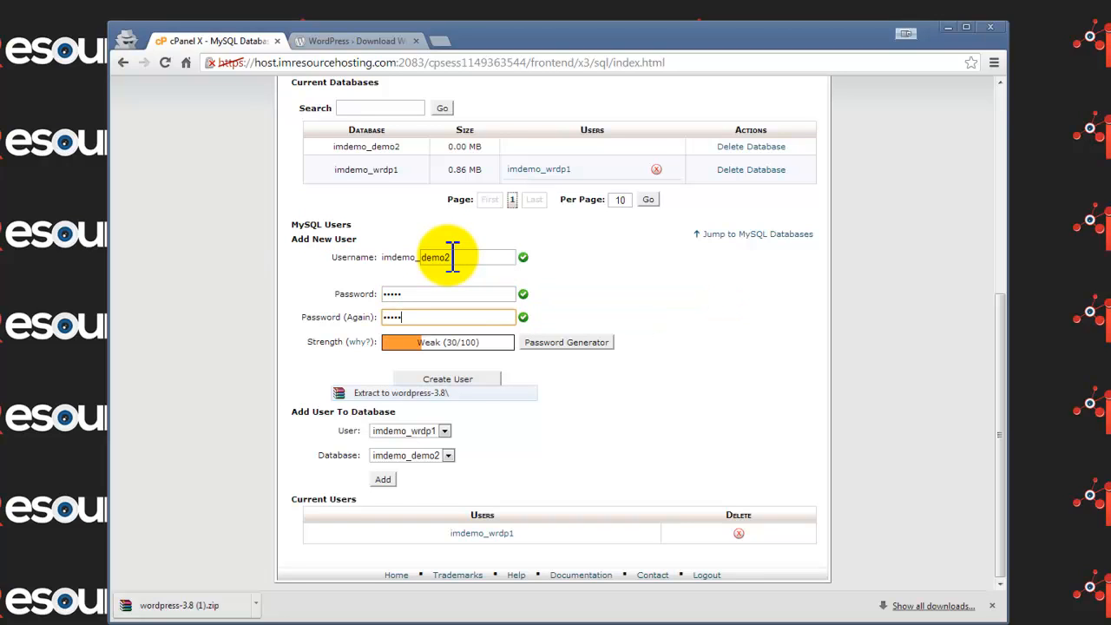
click(575, 344)
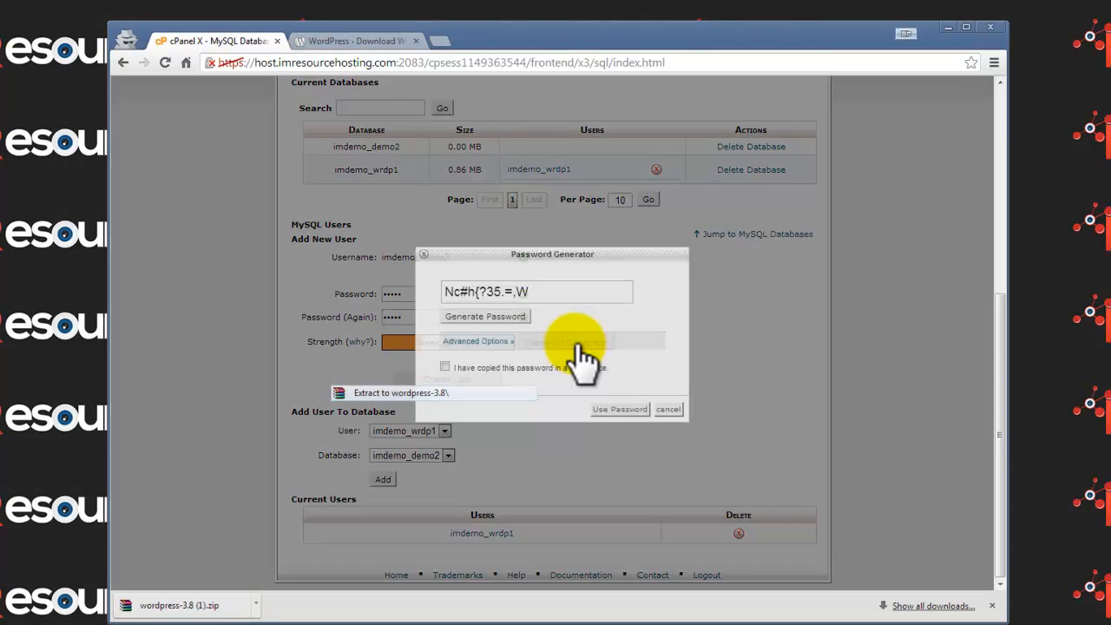
click(513, 318)
click(513, 317)
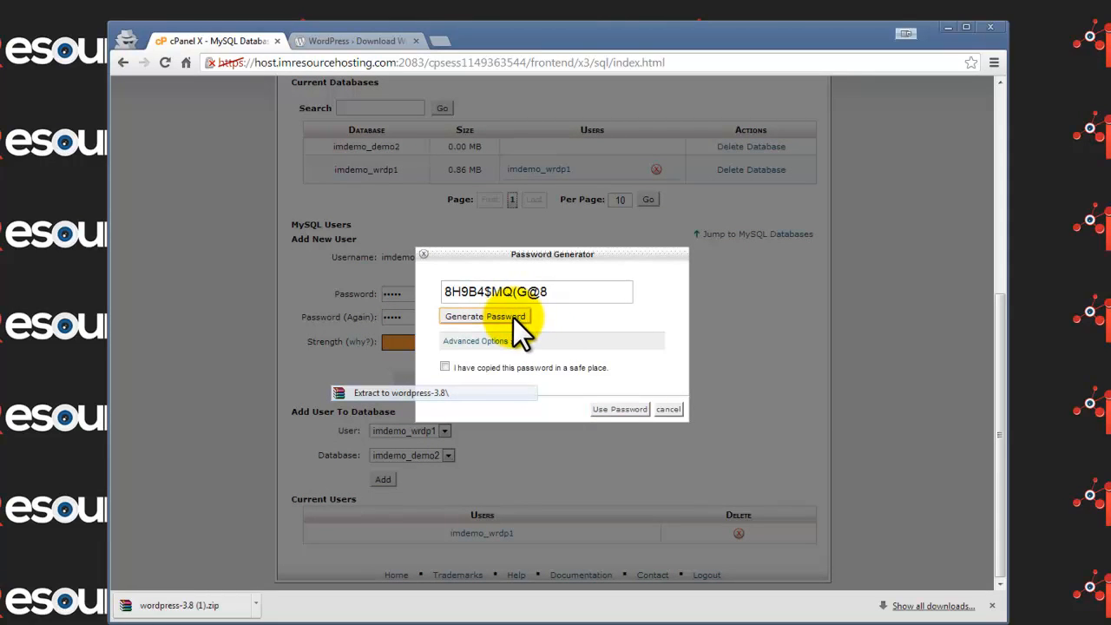
click(671, 409)
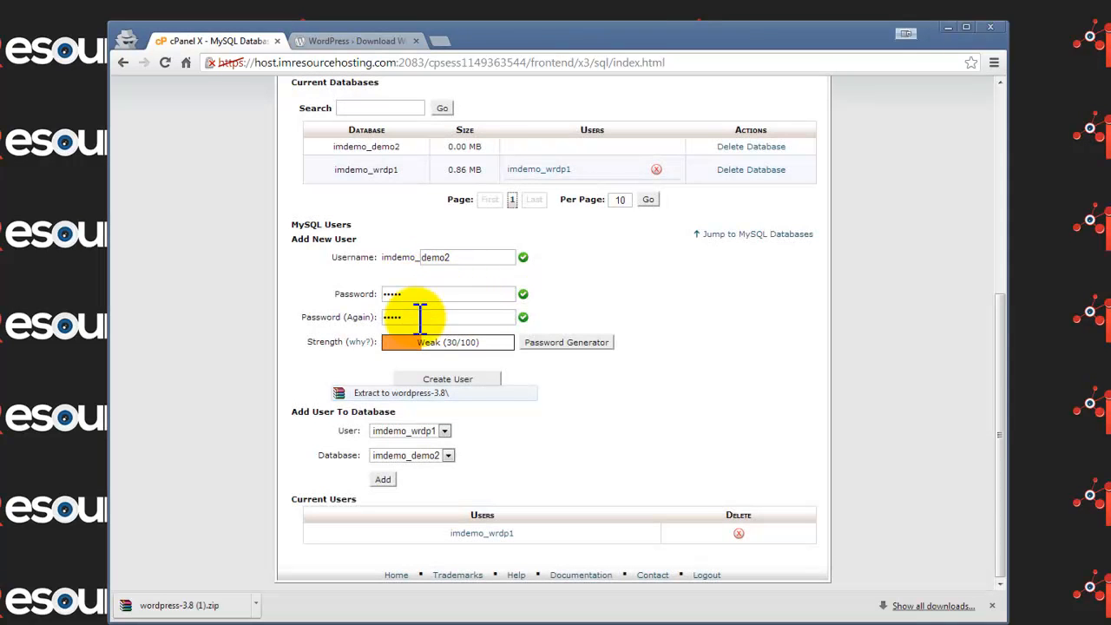
click(448, 380)
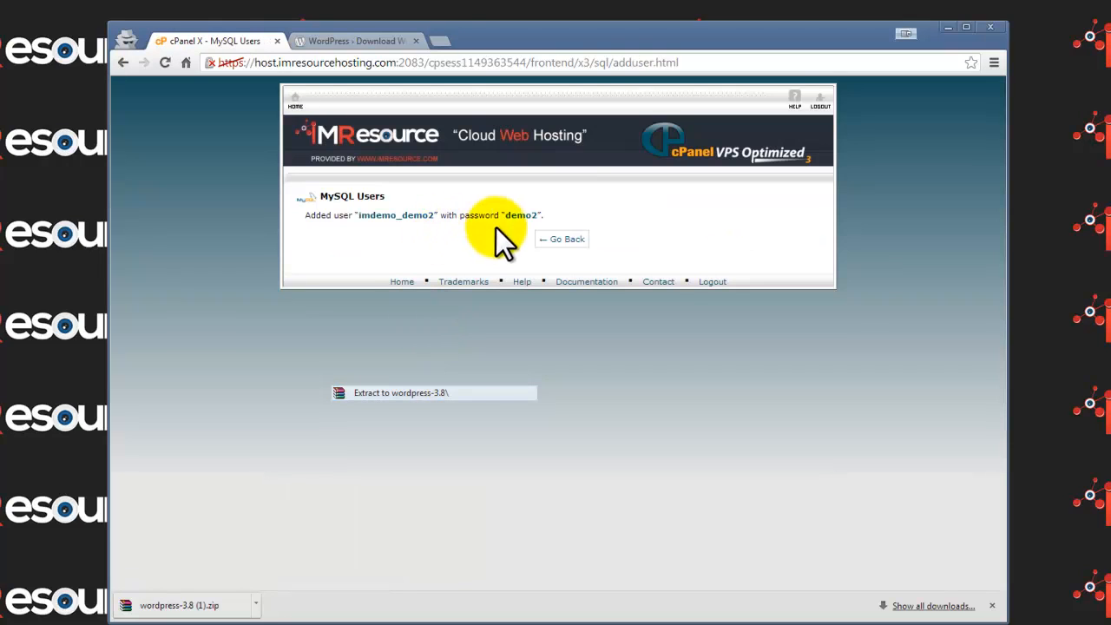
Step: Paste the user-and-password confirmation line into Notepad and return to MySQL Databases
drag(540, 216, 360, 217)
right_click(390, 219)
click(413, 225)
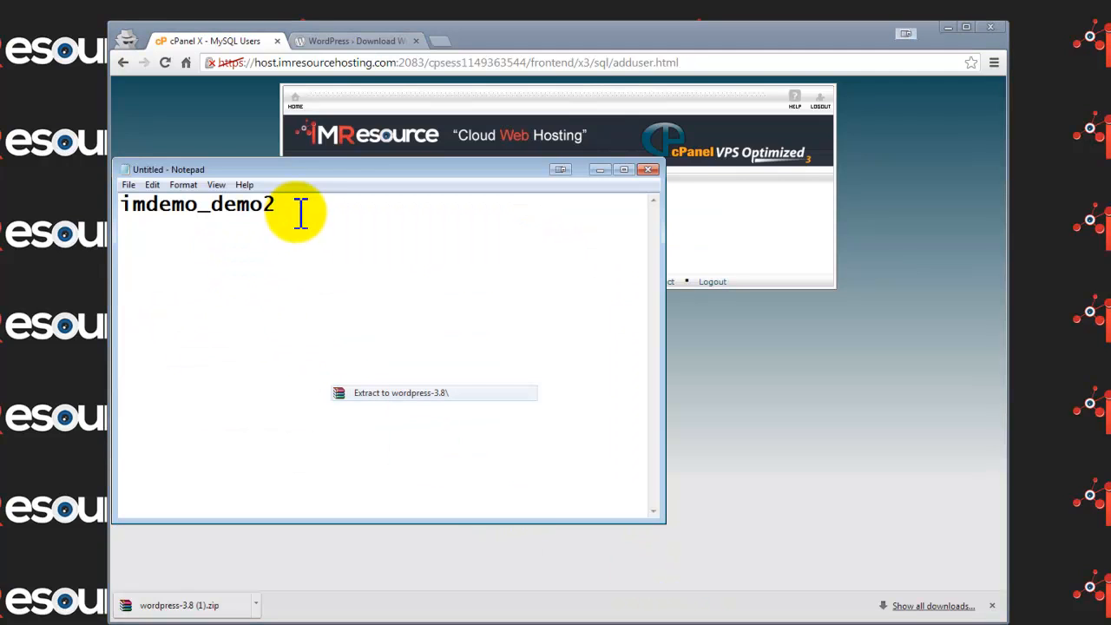
key(Return)
key(Return)
right_click(271, 274)
click(318, 334)
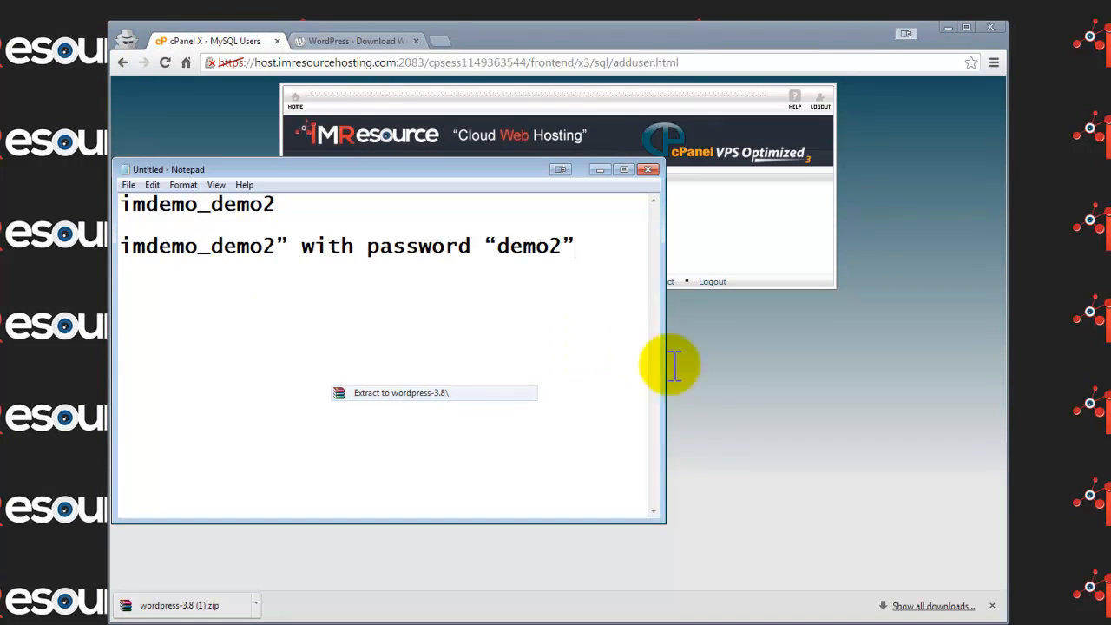
click(734, 382)
click(566, 240)
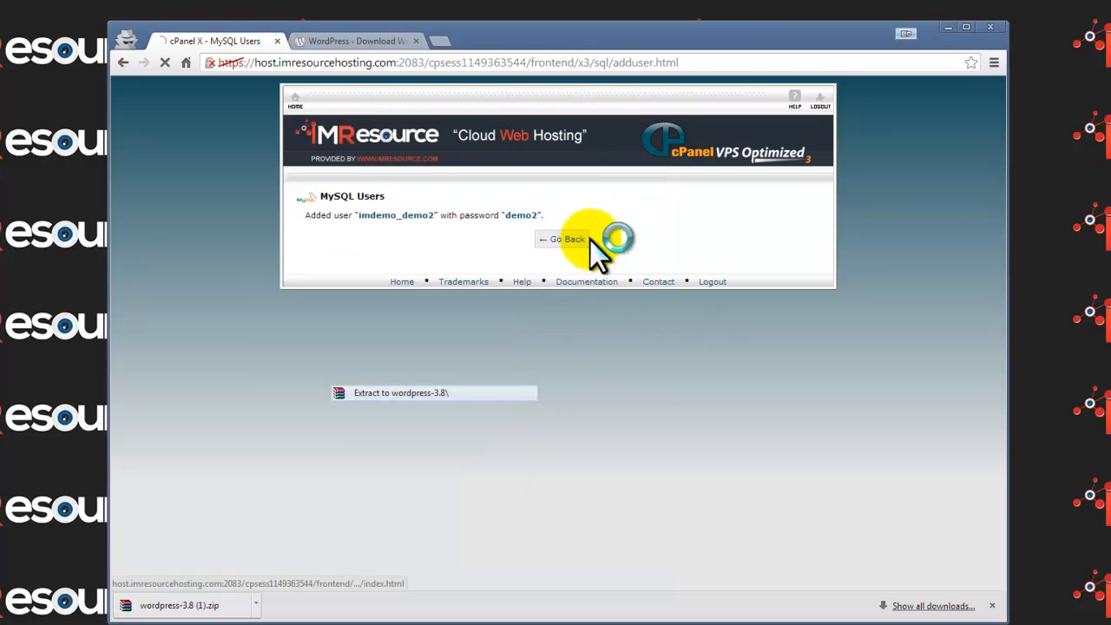
Step: Add the new user to the imdemo_demo2 database with ALL PRIVILEGES
scroll(612, 301, down, 2)
scroll(612, 300, down, 3)
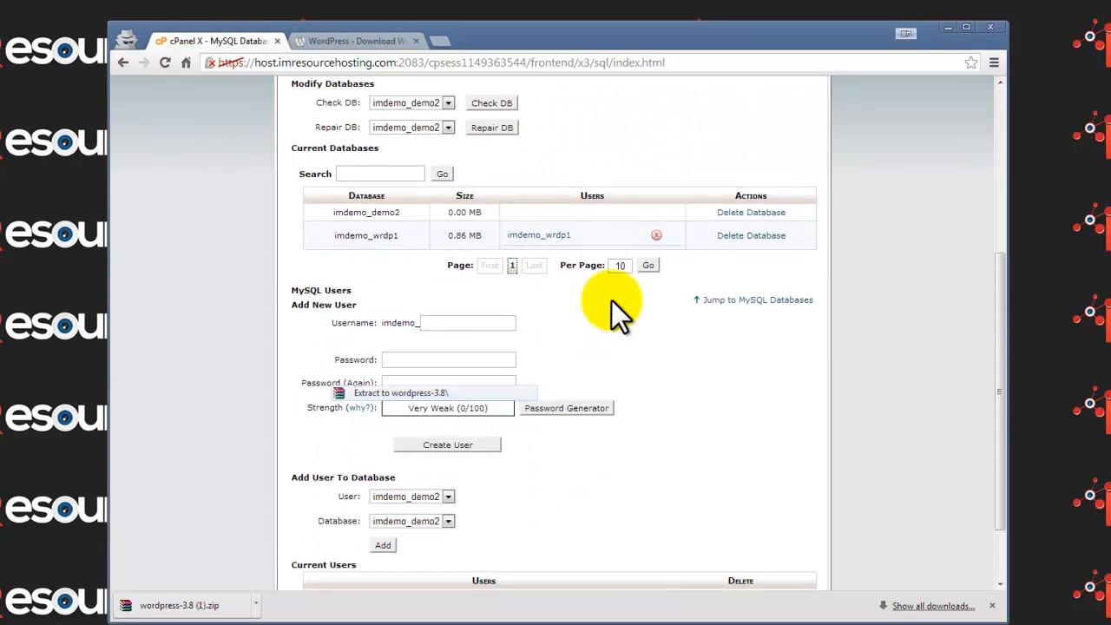
scroll(612, 301, down, 1)
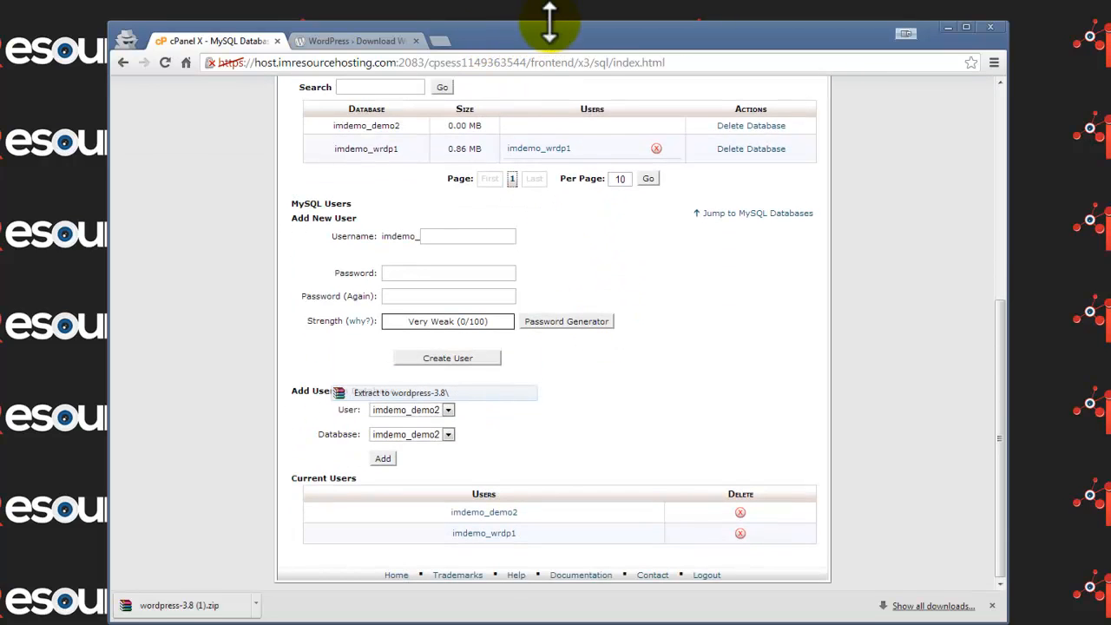
drag(550, 22, 497, 78)
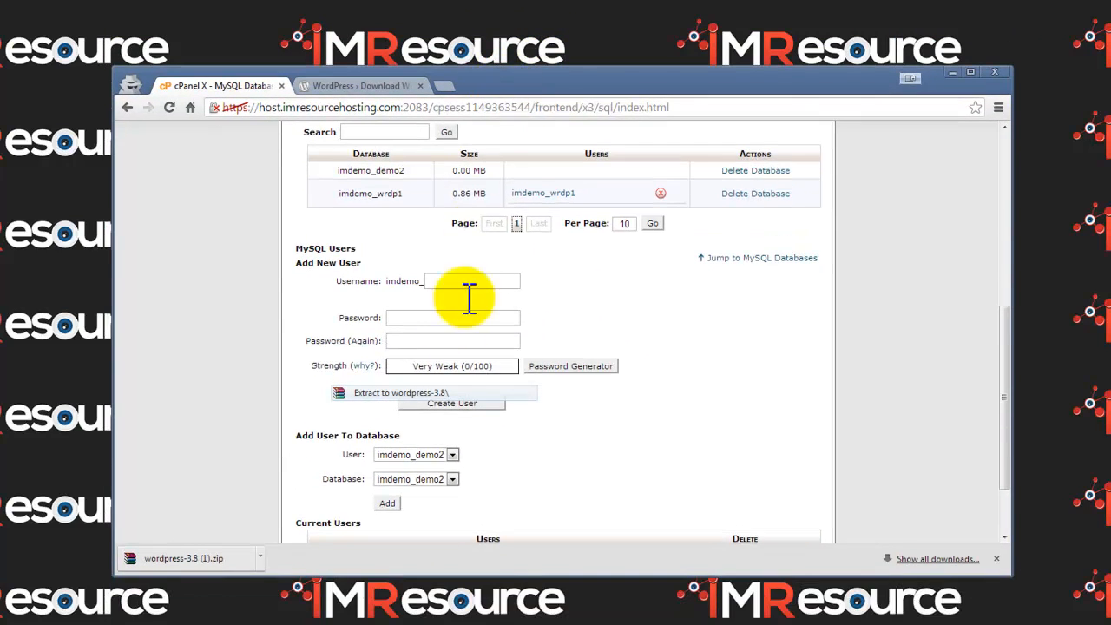
scroll(451, 347, down, 1)
scroll(429, 389, up, 1)
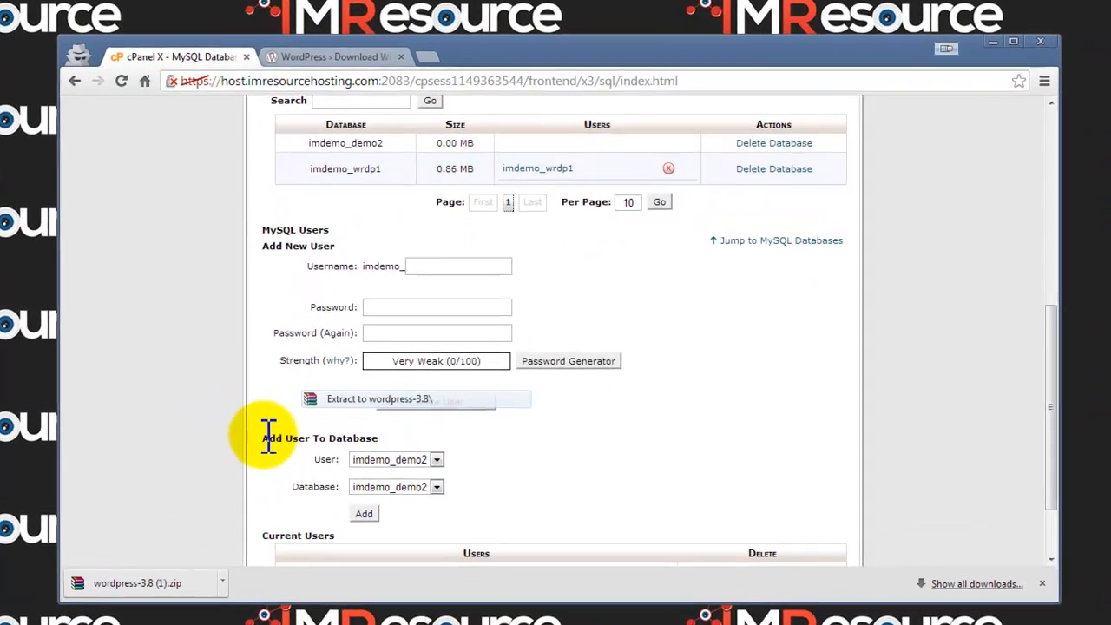
drag(296, 428, 424, 425)
click(494, 438)
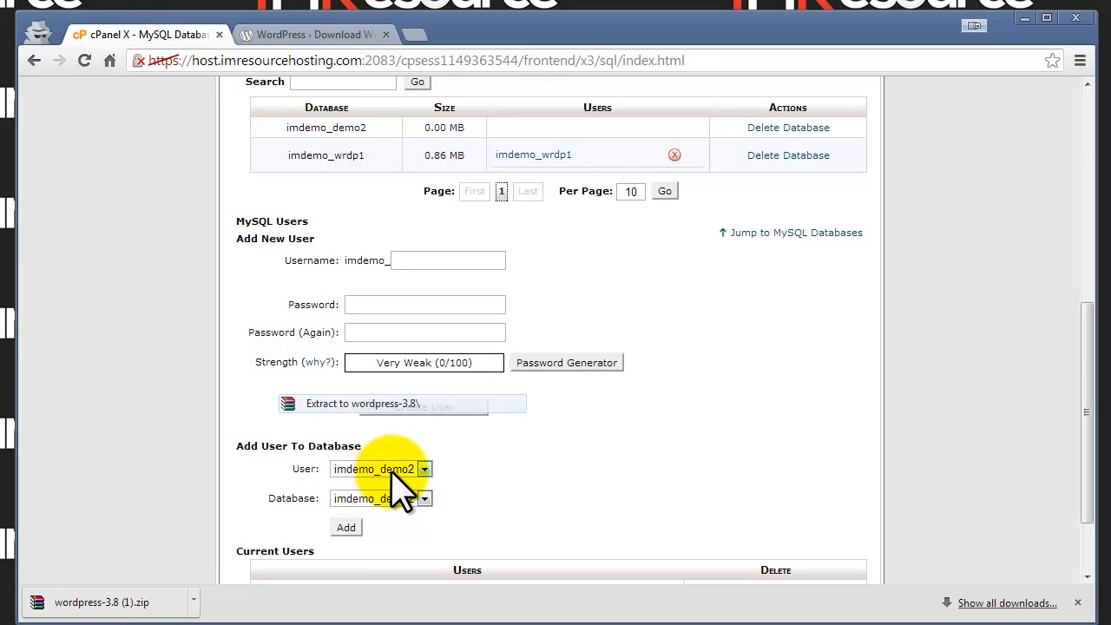
click(347, 527)
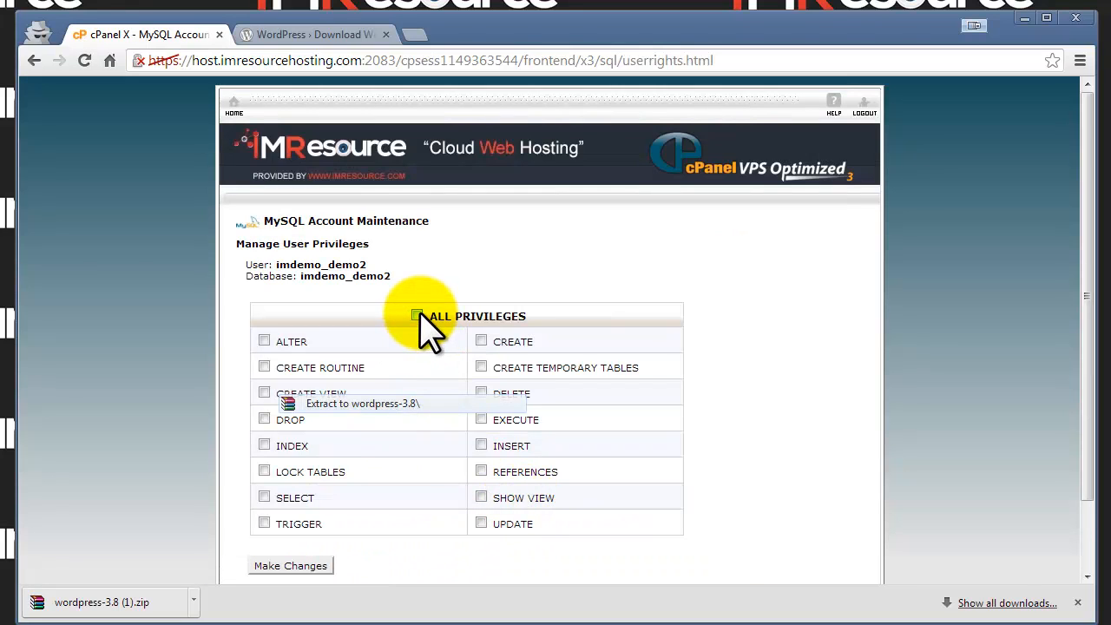
click(417, 316)
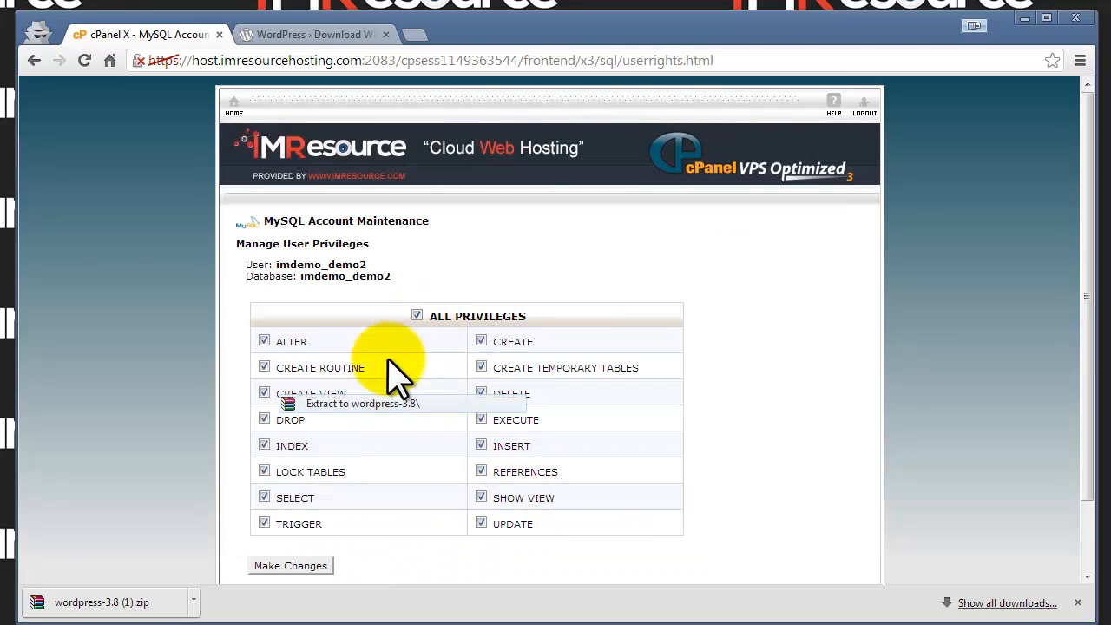
click(316, 565)
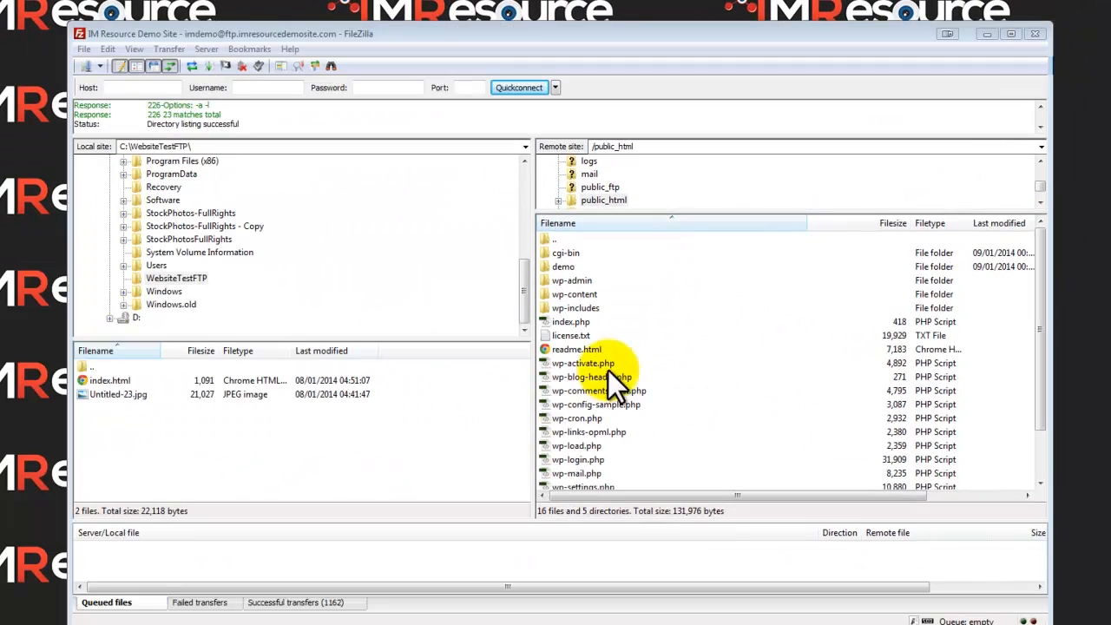
Step: Minimize FileZilla and bring the WordPress download page back in the browser
click(986, 34)
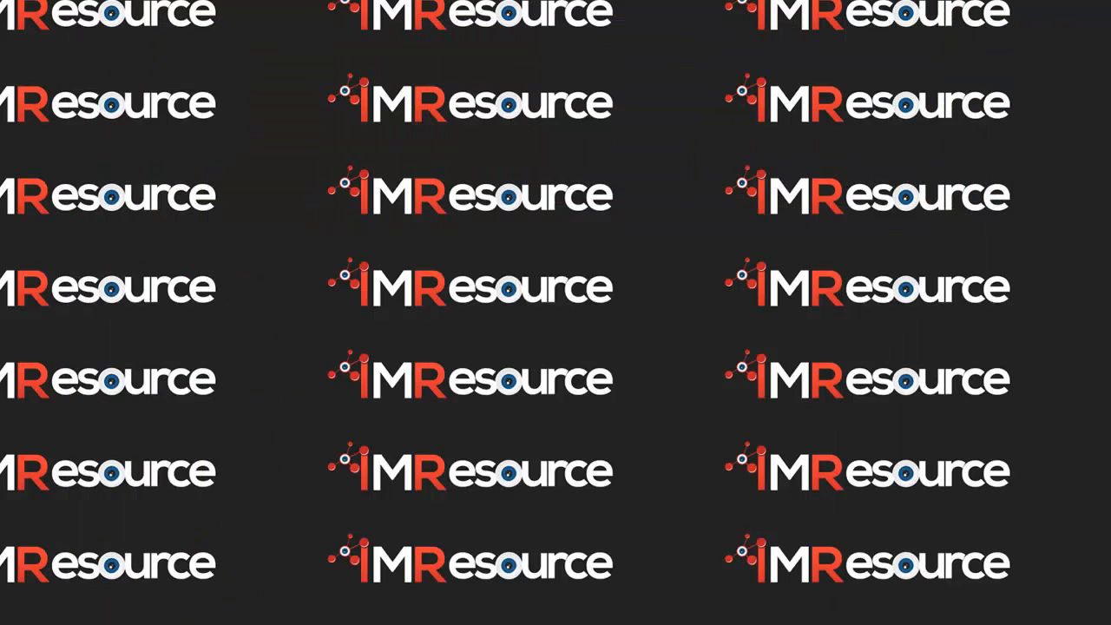
key(alt+Tab)
click(420, 49)
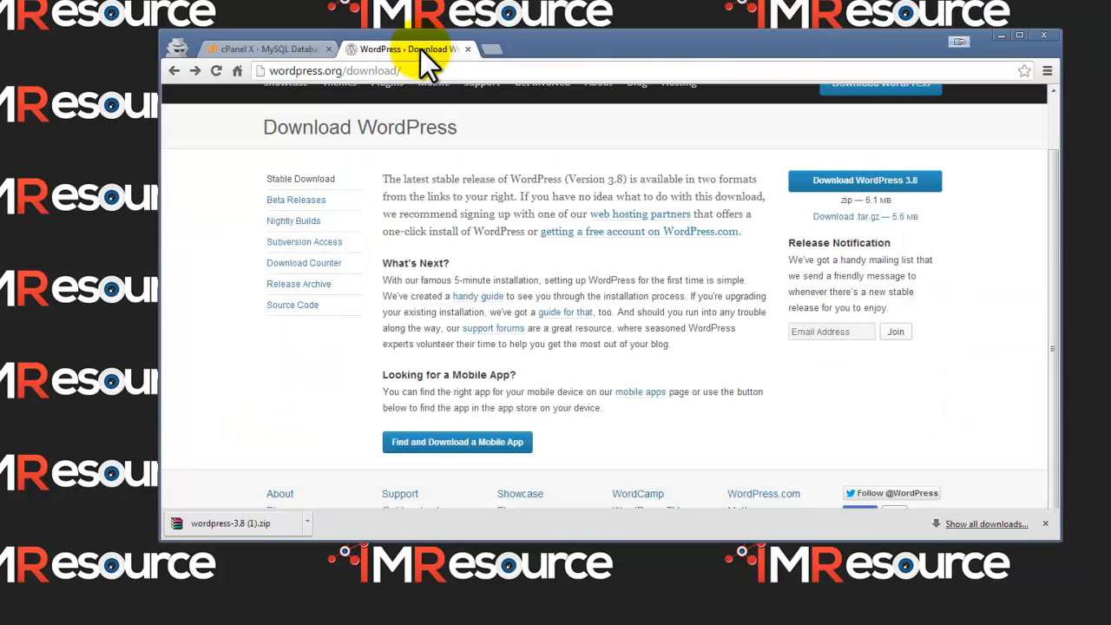
Step: Load imresourcedemosite.com and start creating the WordPress configuration file
click(420, 69)
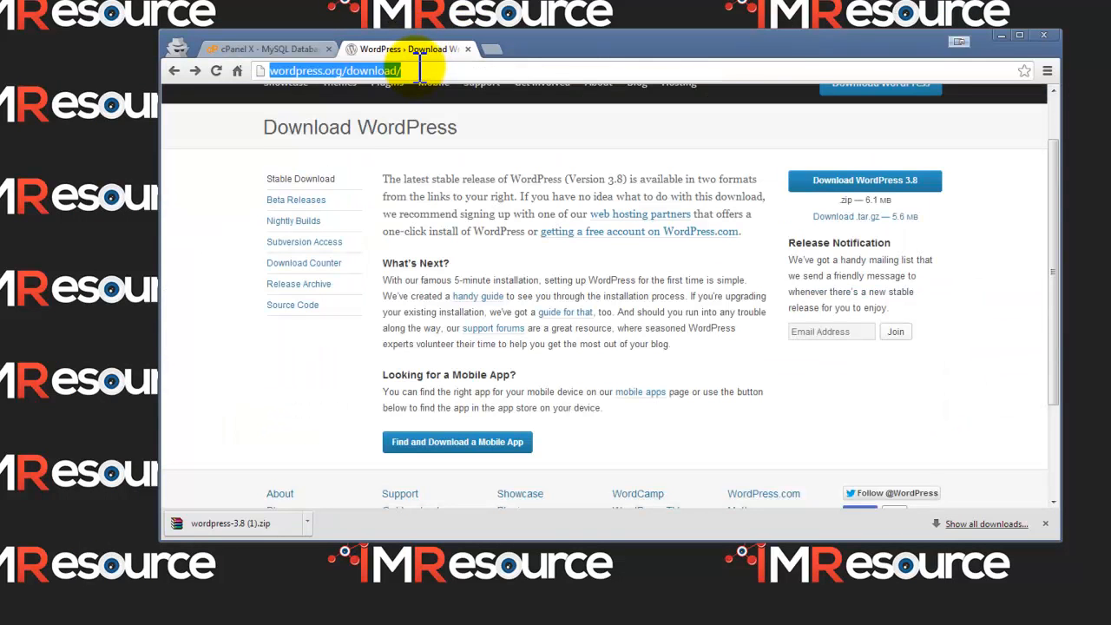
text(imresourcedem)
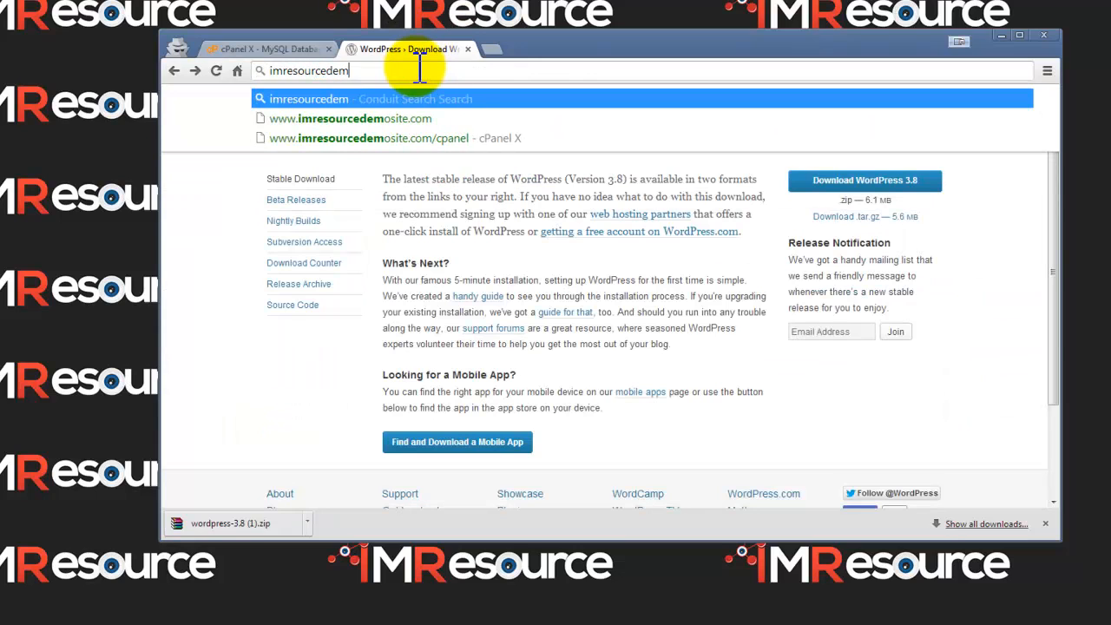
text(osite.com)
key(Return)
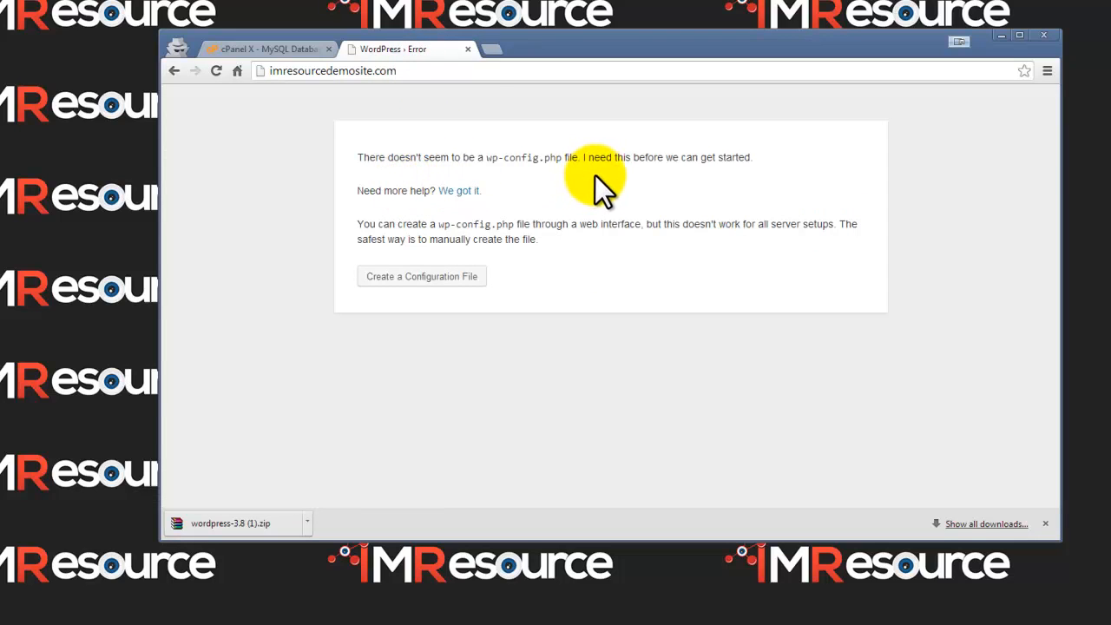
click(416, 278)
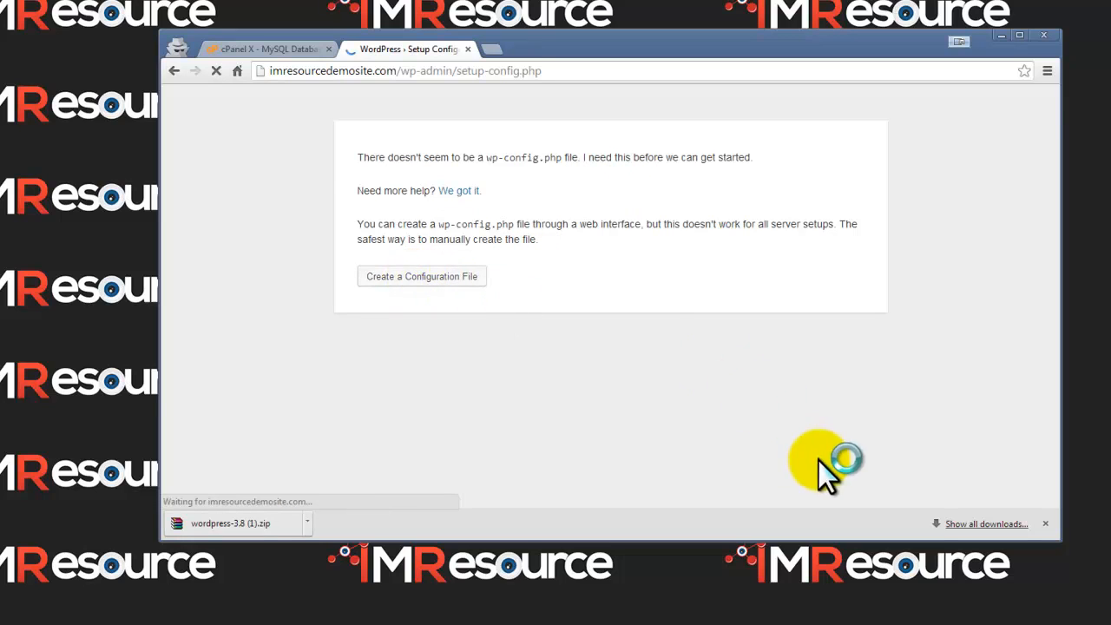
click(1045, 524)
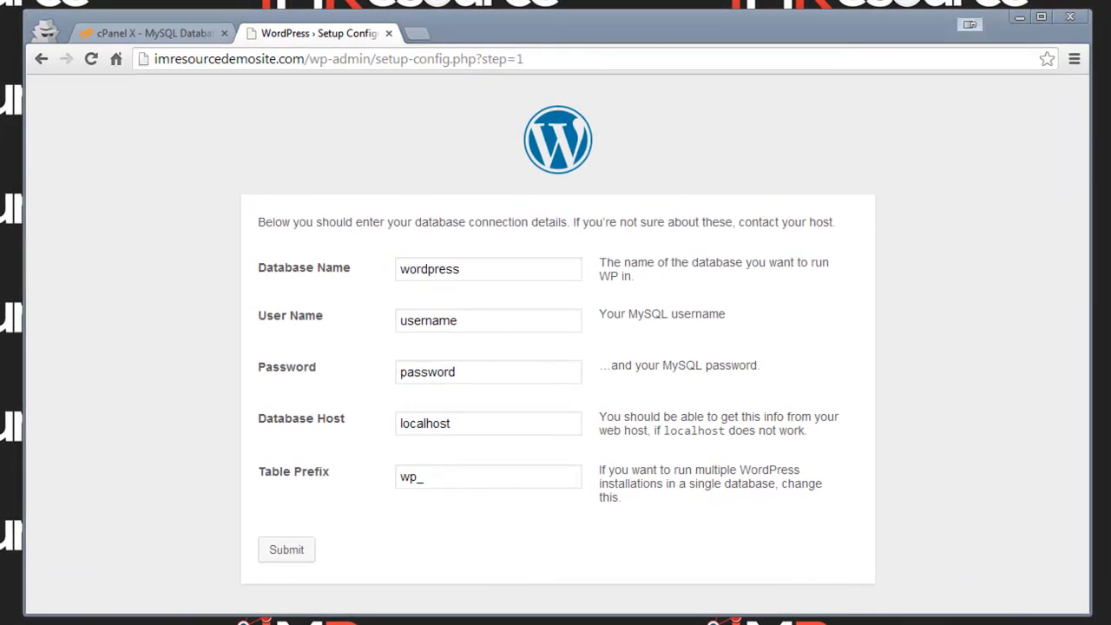
Step: Copy imdemo_demo2 from Notepad and paste it as the Database Name
key(alt+Tab)
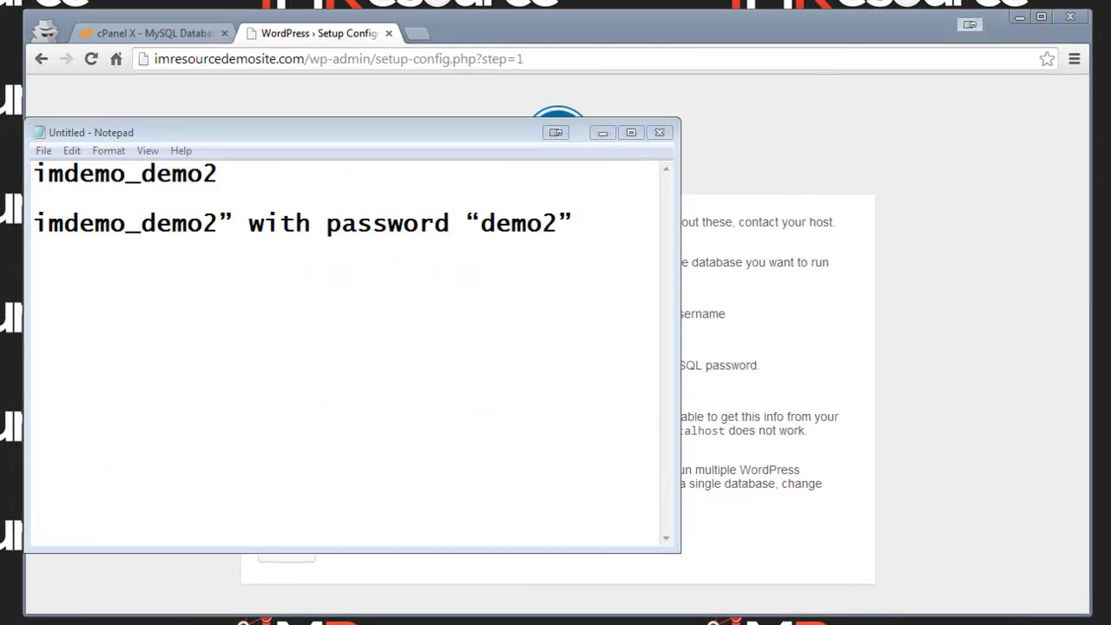
drag(218, 174, 33, 175)
right_click(128, 176)
click(174, 238)
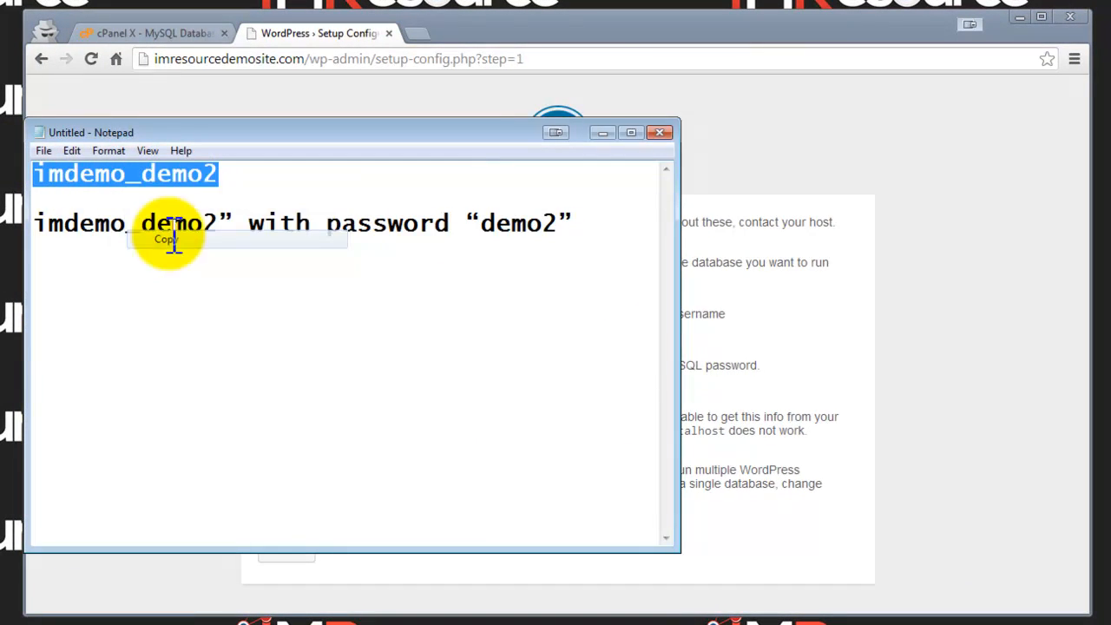
click(801, 360)
triple_click(436, 269)
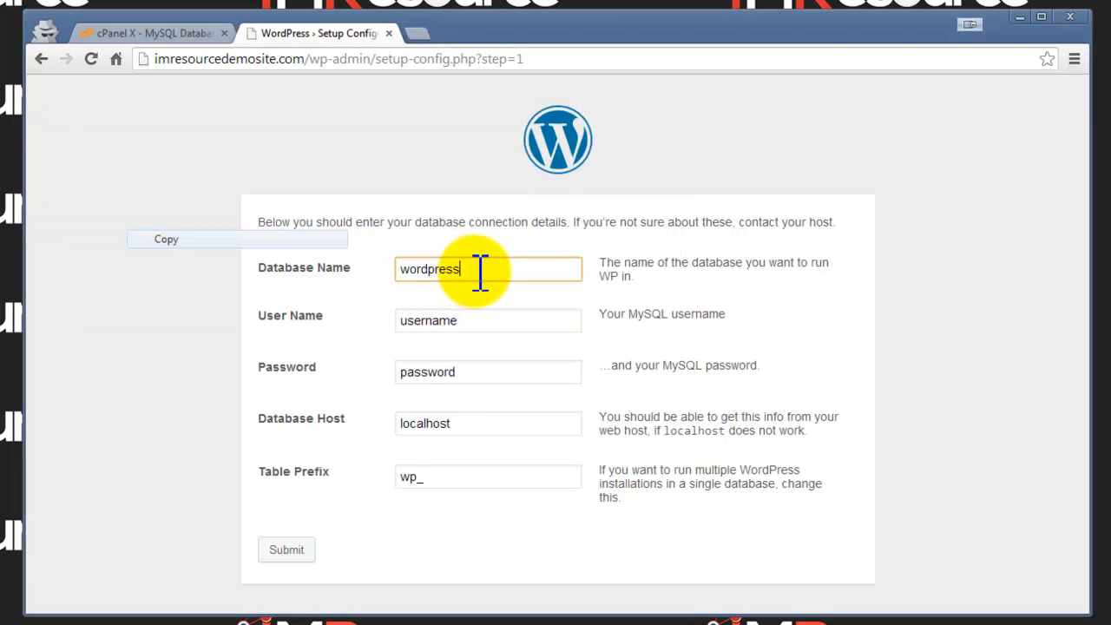
drag(478, 272, 390, 272)
right_click(434, 272)
click(476, 369)
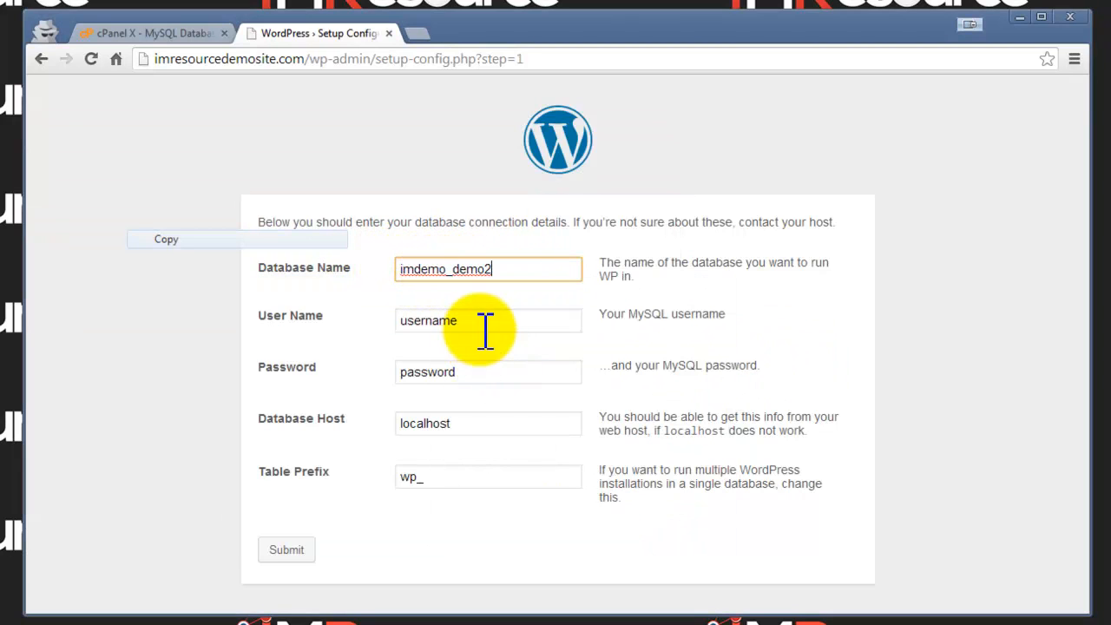
Step: Paste imdemo_demo2 as User Name, enter the password, keep localhost and wp_, and submit
drag(476, 319, 397, 330)
right_click(438, 321)
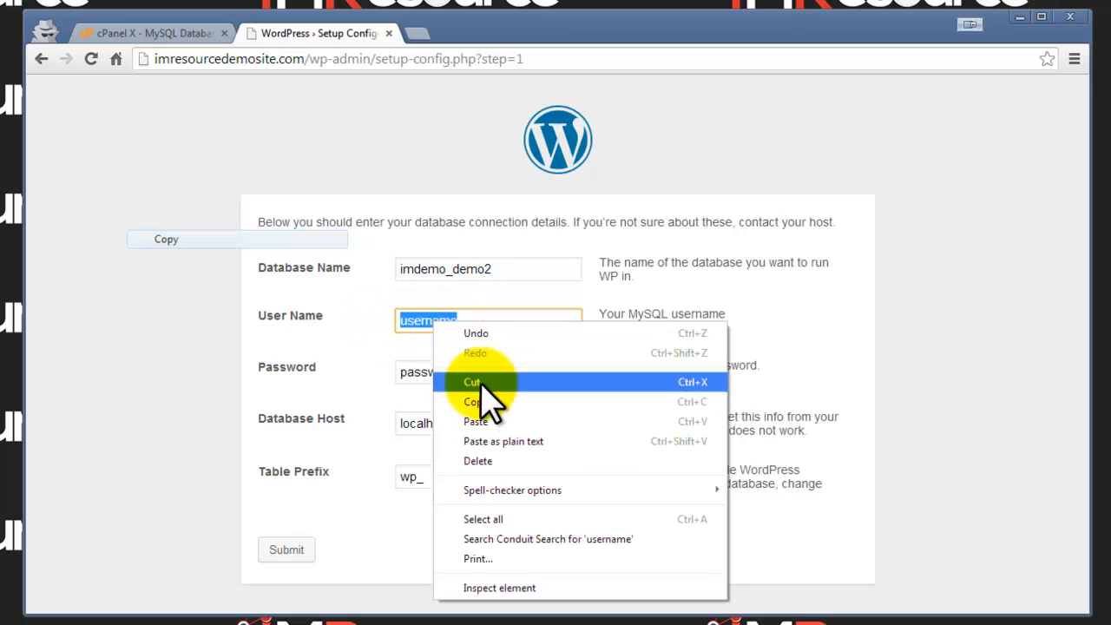
click(494, 427)
drag(490, 372, 357, 375)
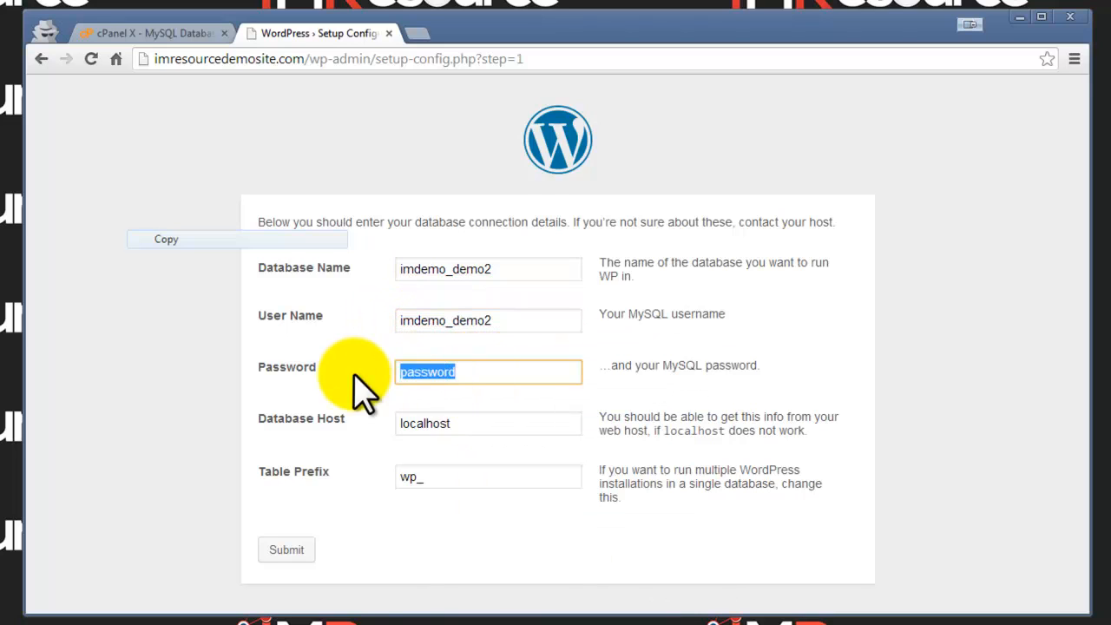
text(demo2)
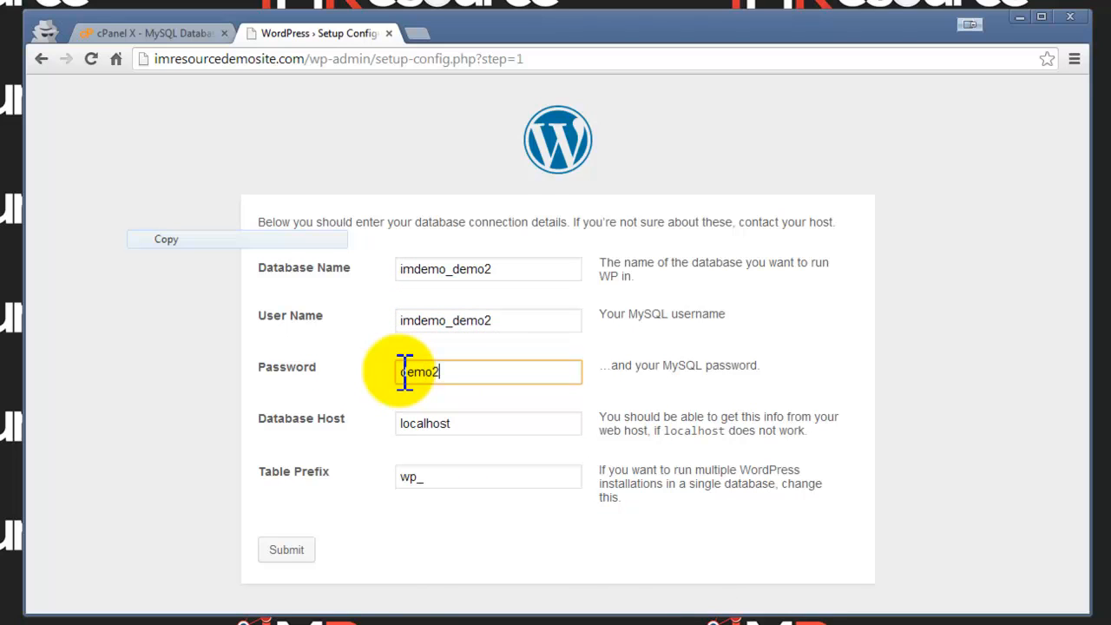
click(472, 424)
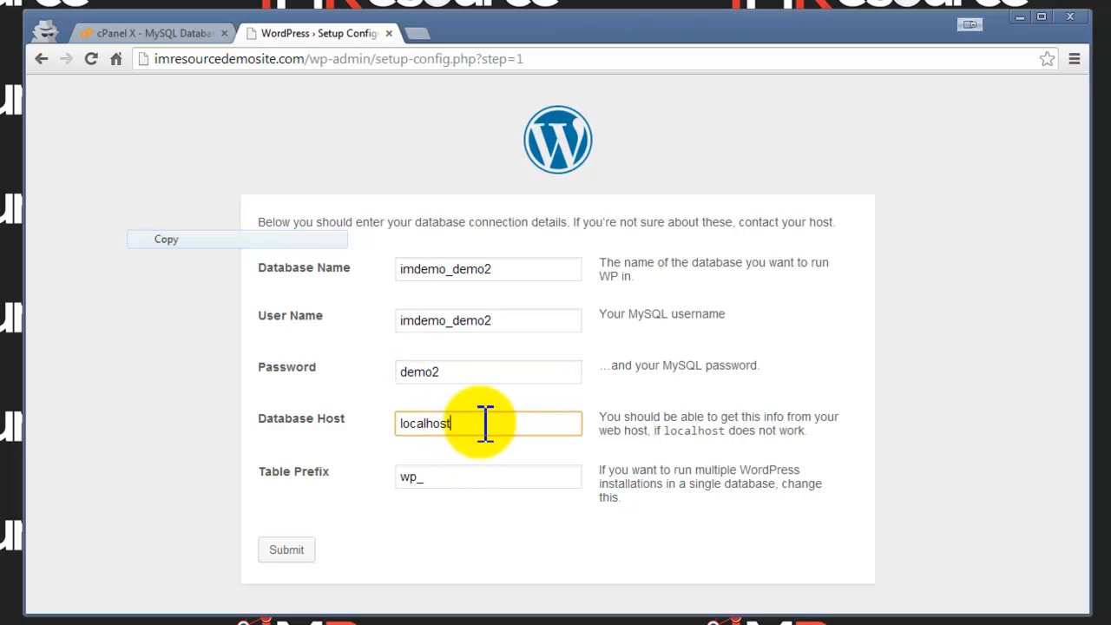
click(488, 484)
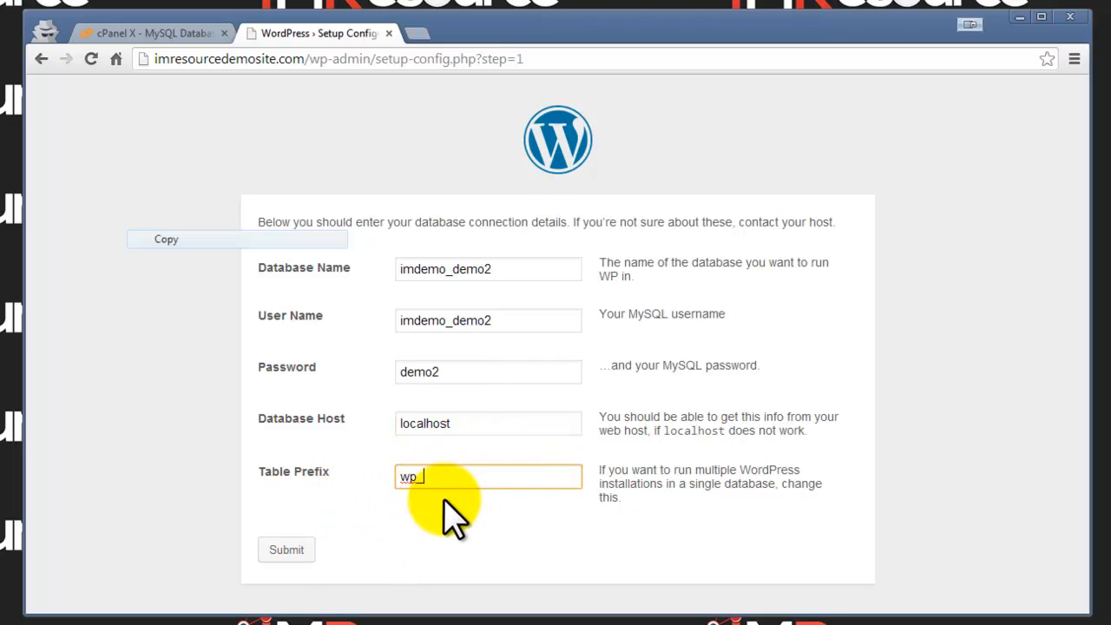
click(288, 550)
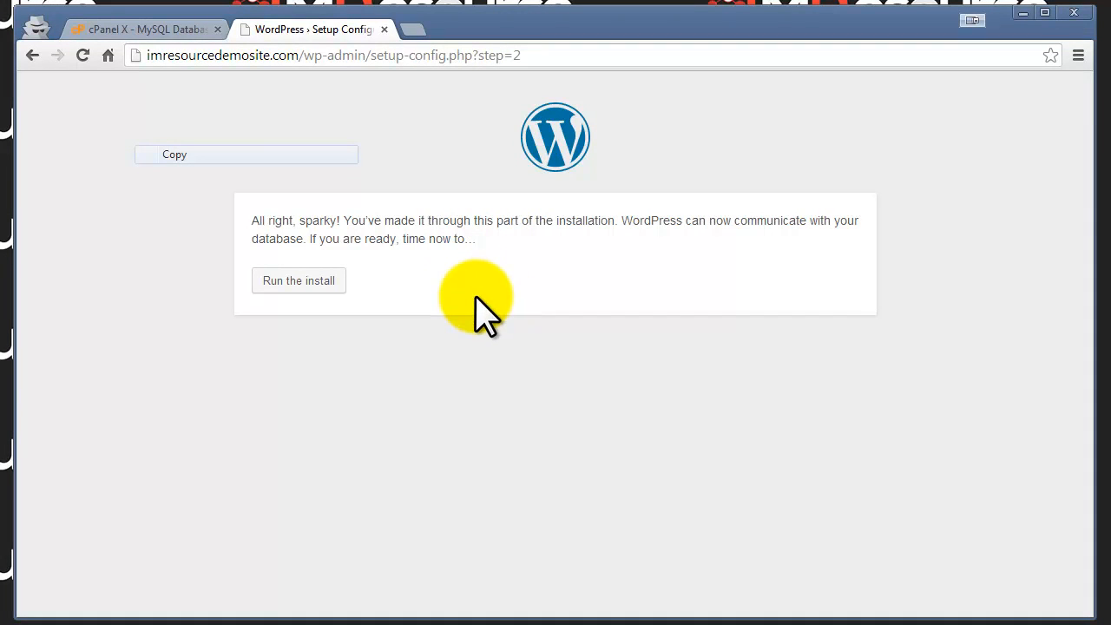
Step: Run the install and enter username admin with the password typed twice
click(304, 282)
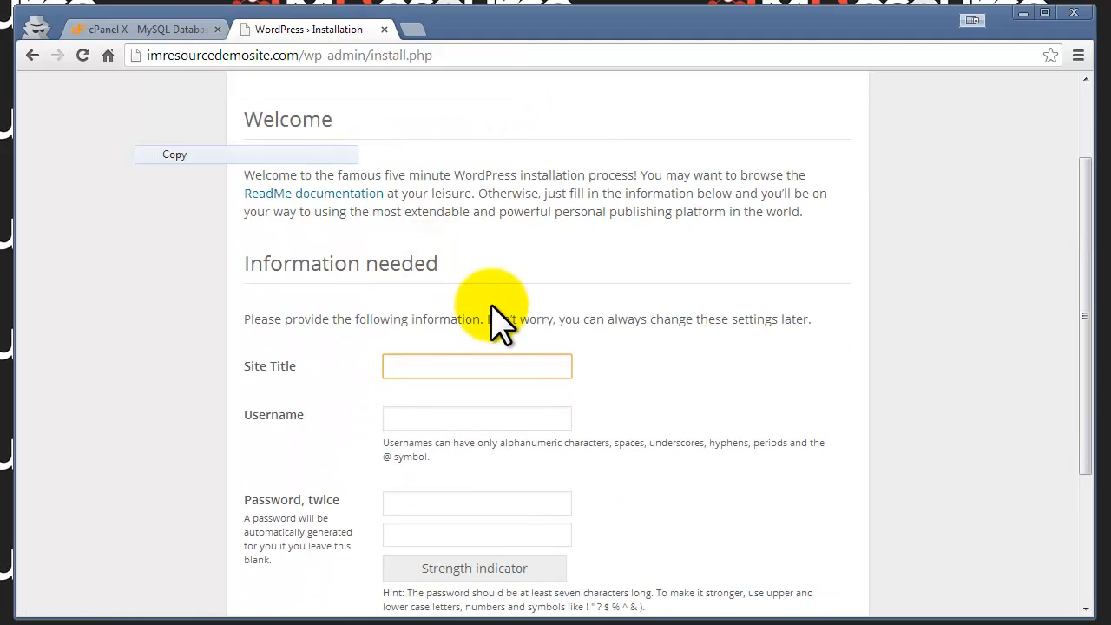
scroll(499, 321, down, 2)
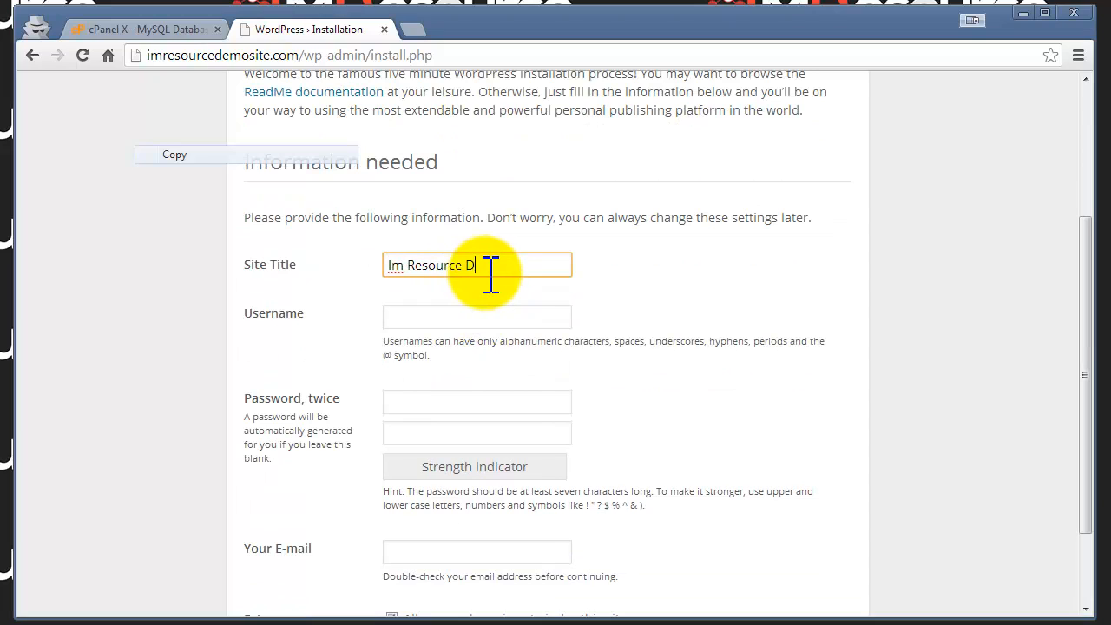
key(Tab)
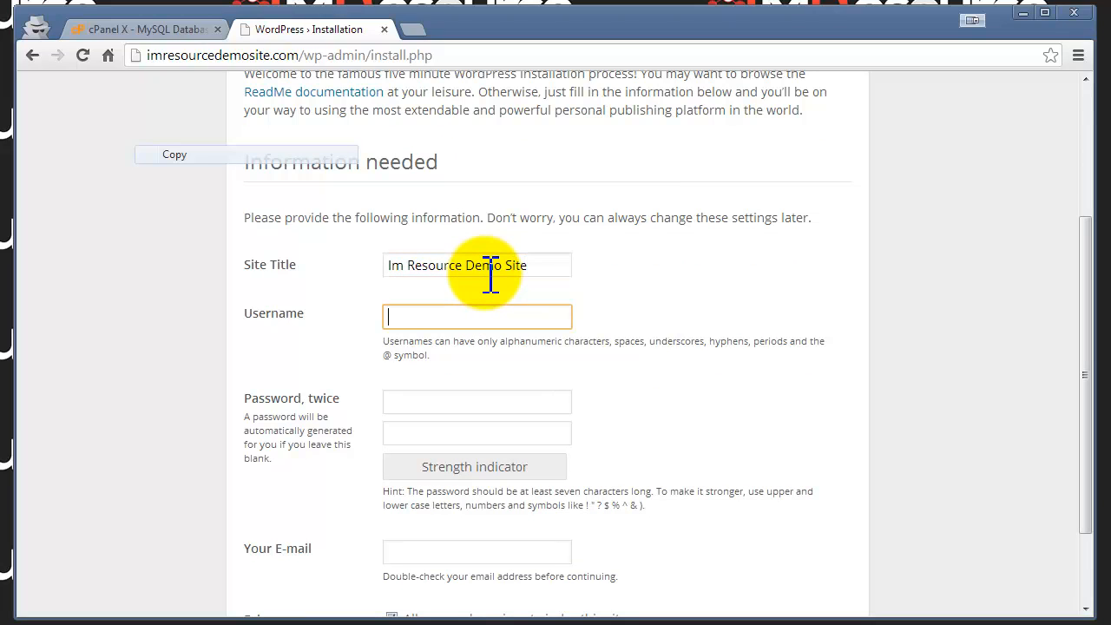
text(admin)
key(Tab)
text(p)
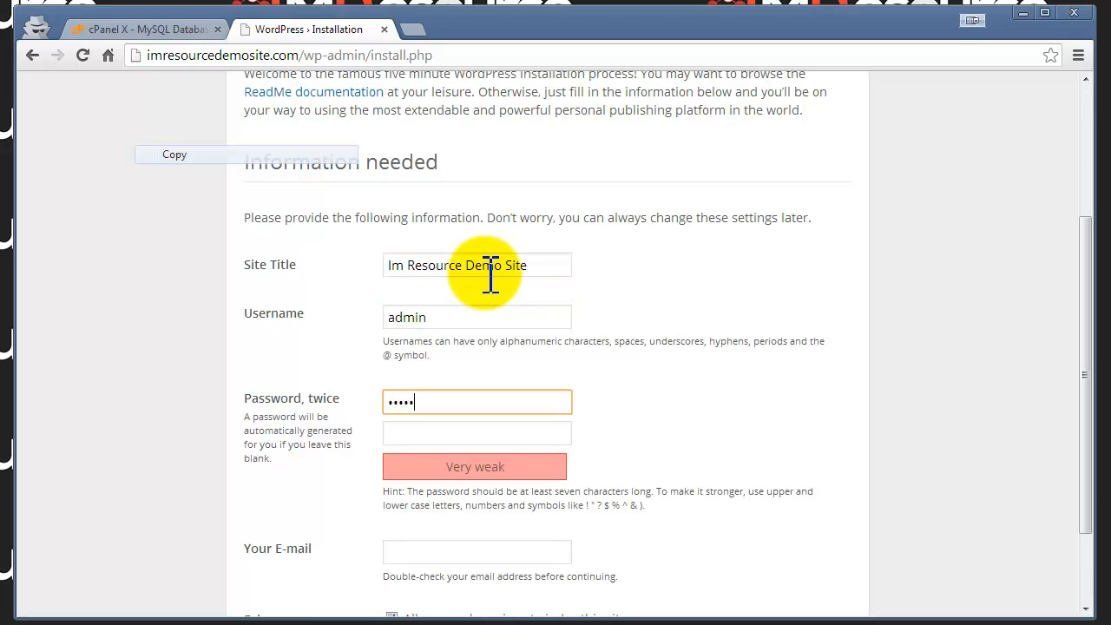
key(Tab)
text(•••••)
key(Tab)
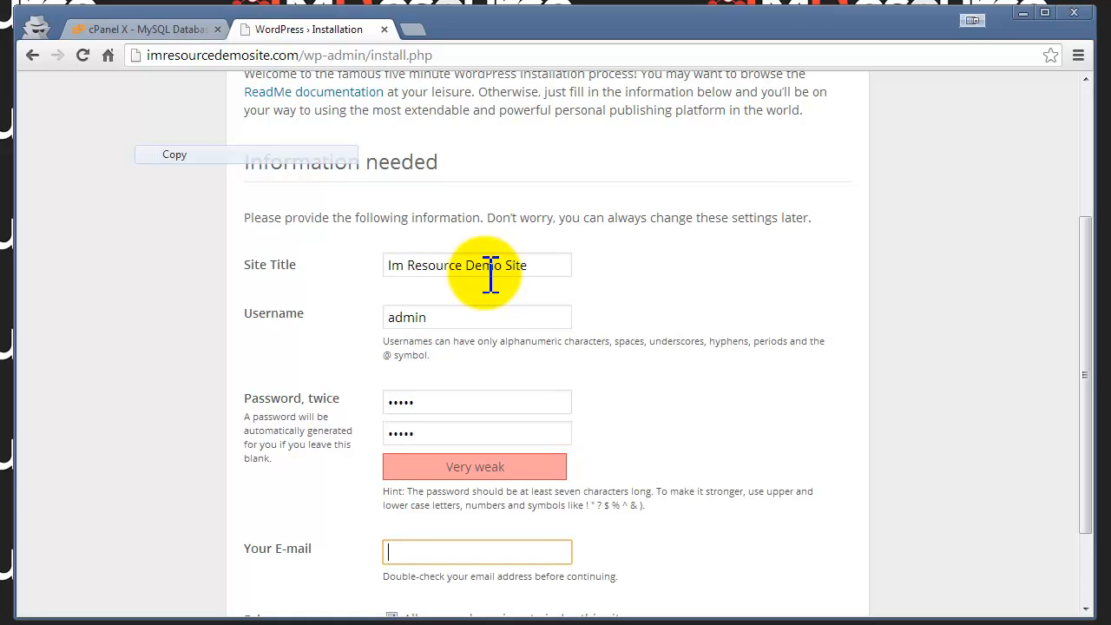
Step: Enter the admin e-mail, turn off search engine indexing, and install WordPress
scroll(493, 285, down, 2)
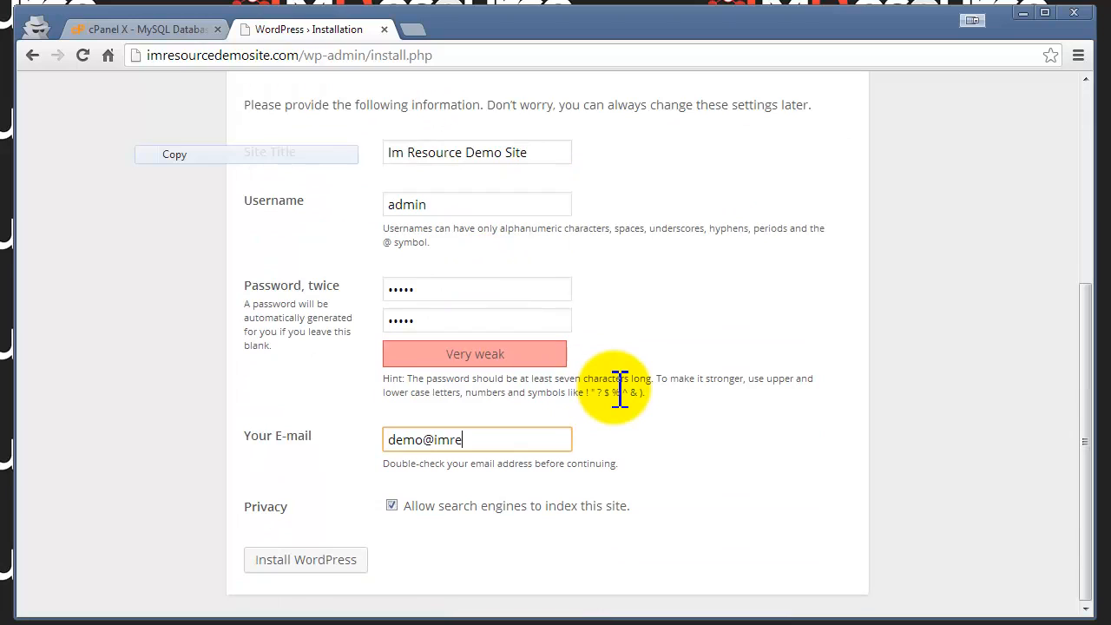
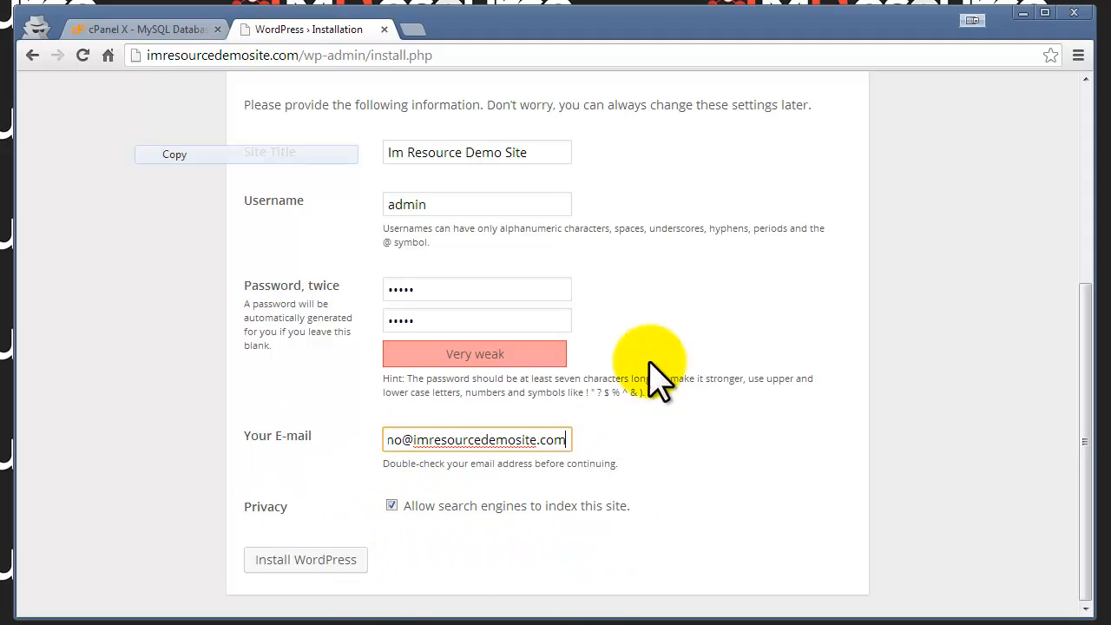
click(391, 505)
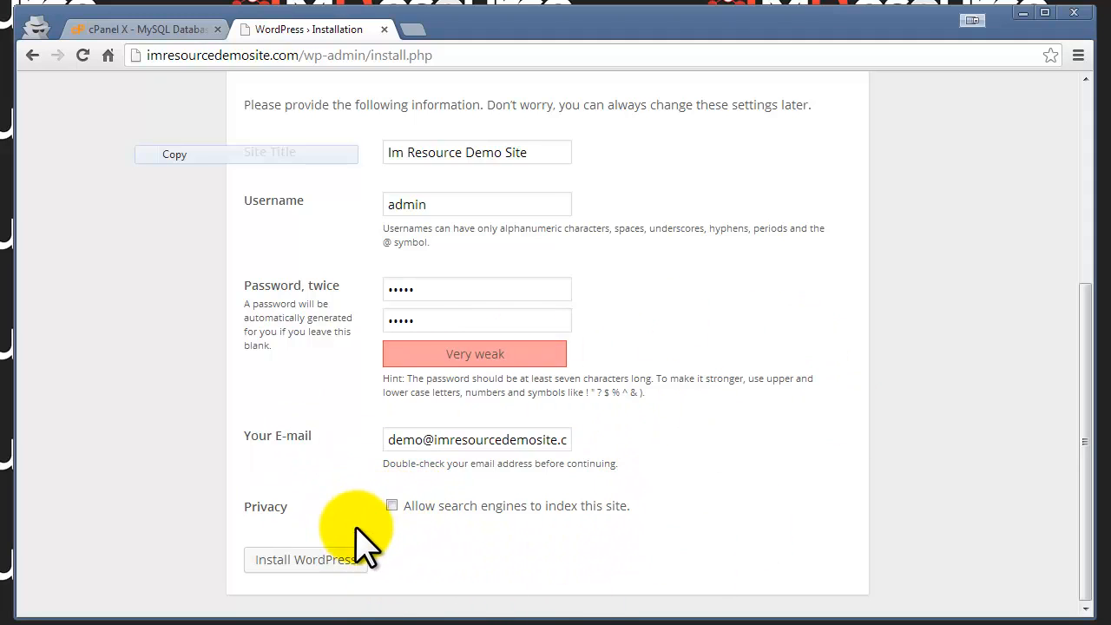
click(318, 564)
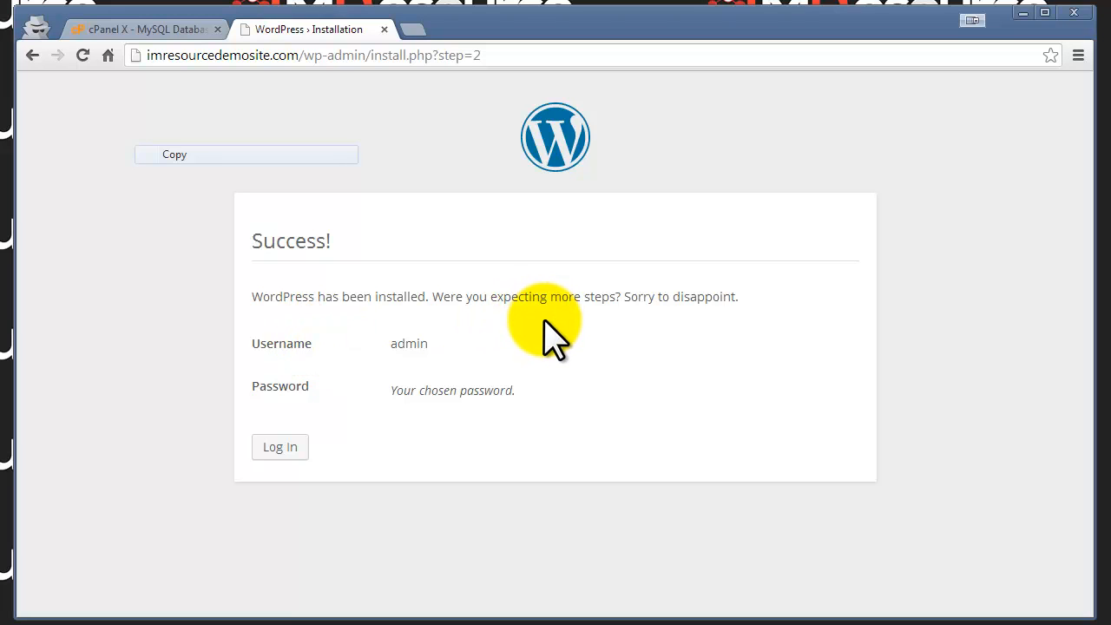
Step: Log in to WordPress as admin with the new password
click(280, 447)
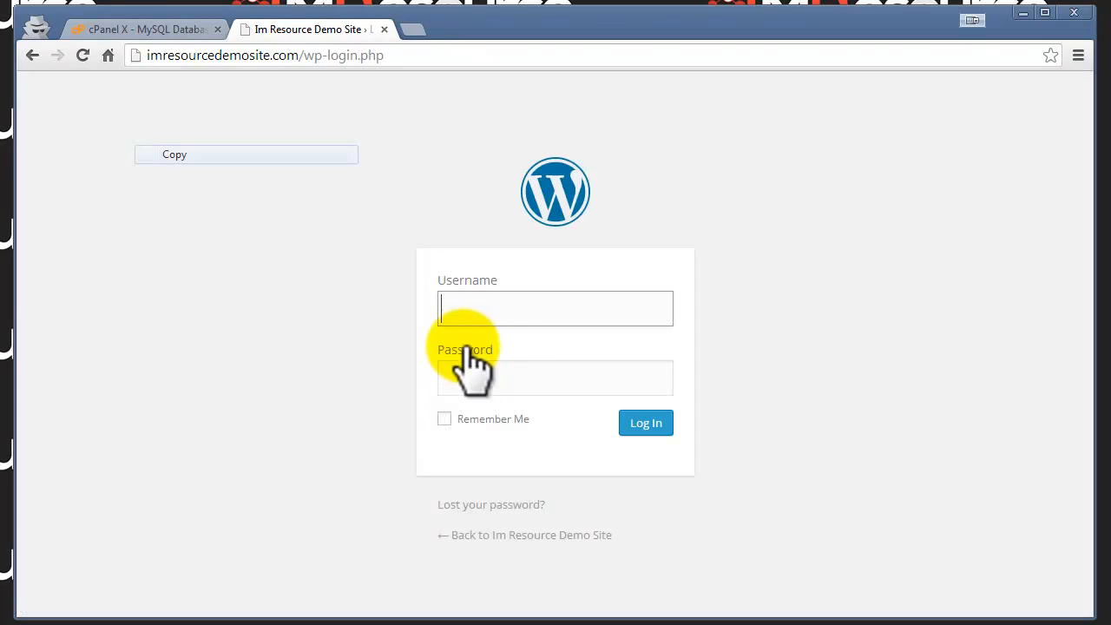
click(536, 312)
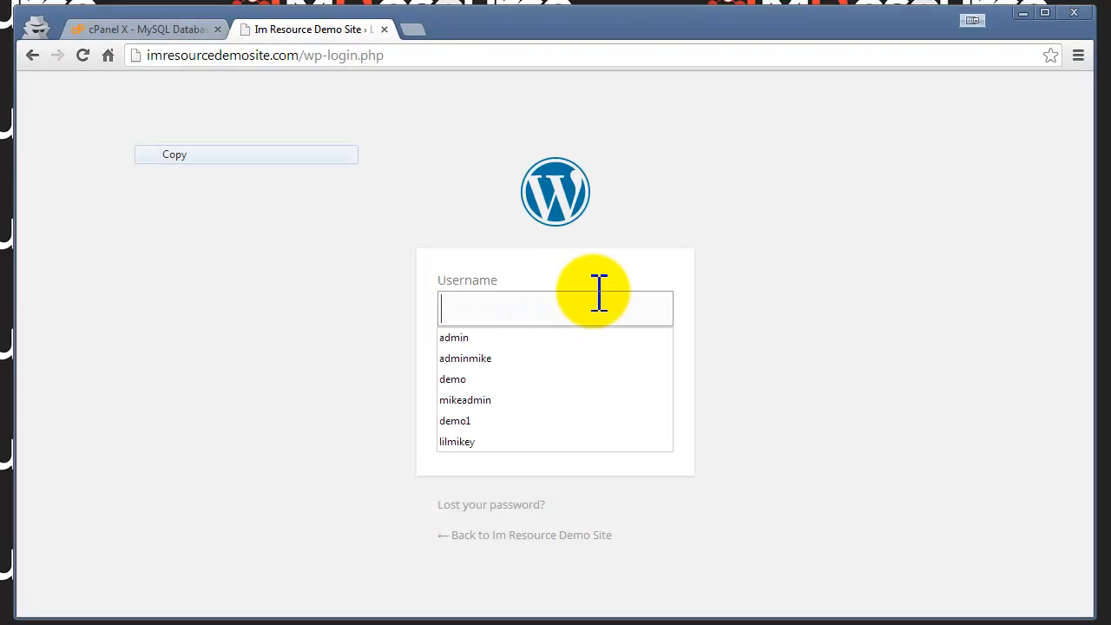
text(admin)
key(Tab)
text(•)
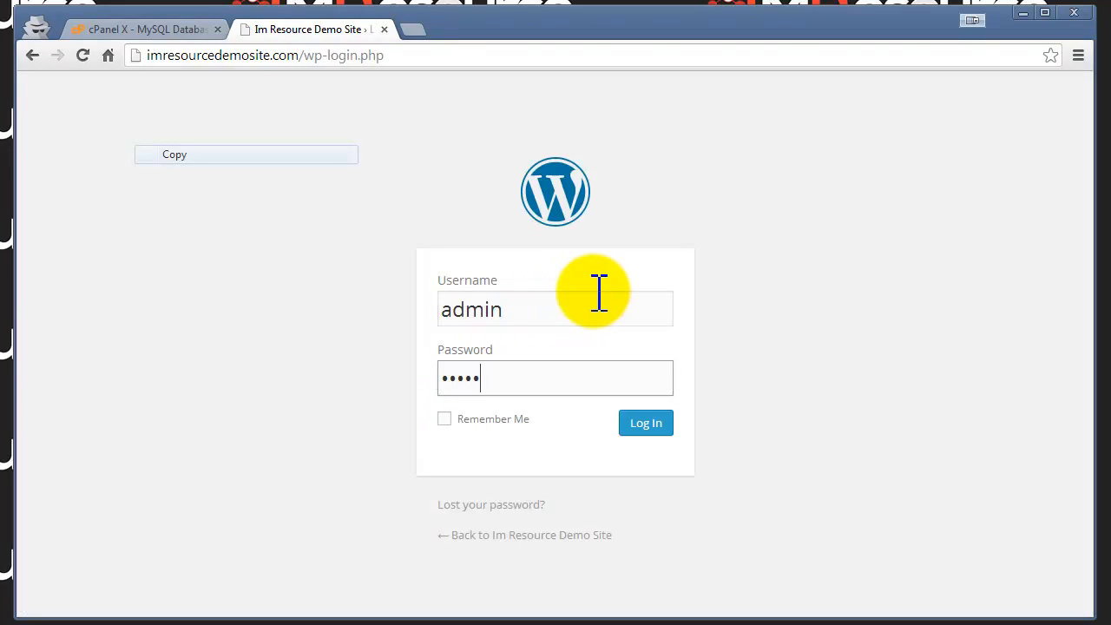
key(Return)
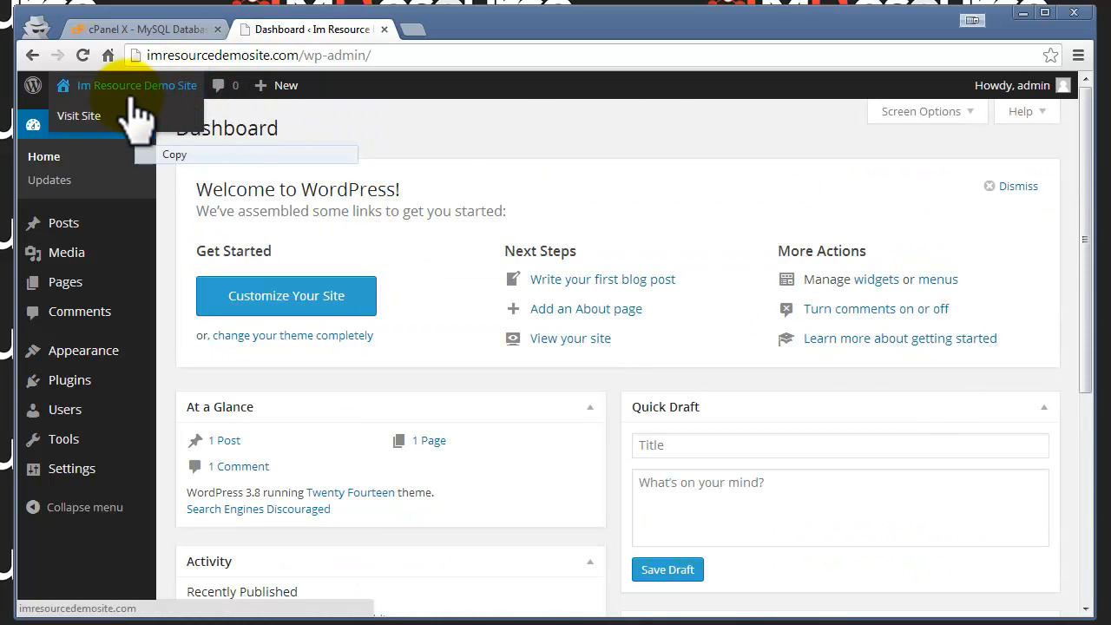
Step: Visit the Im Resource Demo Site front page showing the Hello World! post
click(130, 85)
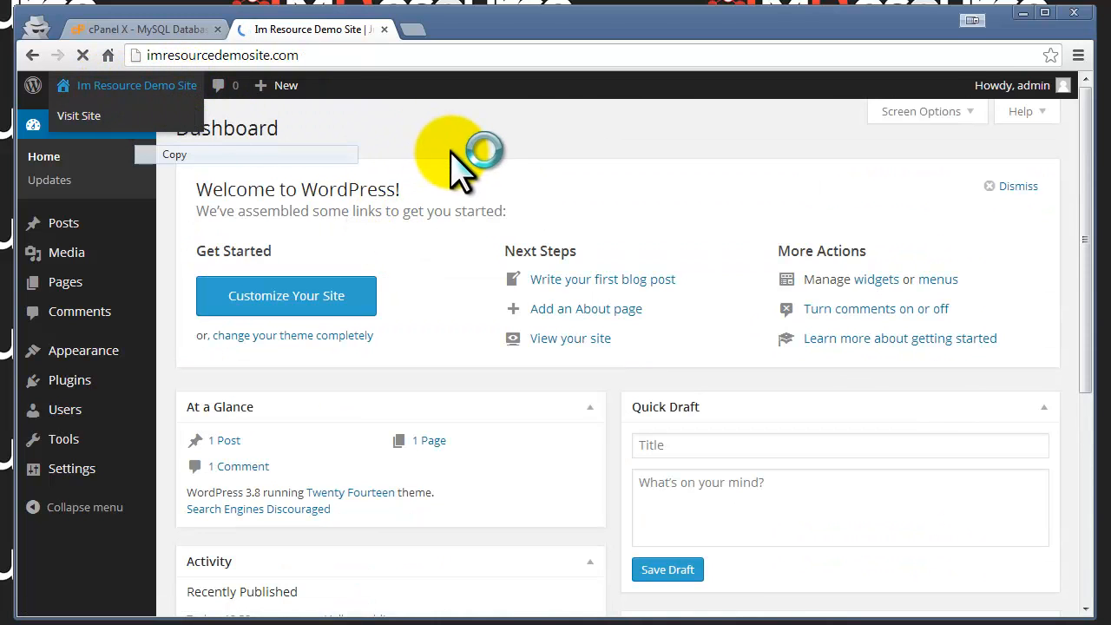
scroll(448, 278, down, 3)
scroll(442, 270, up, 3)
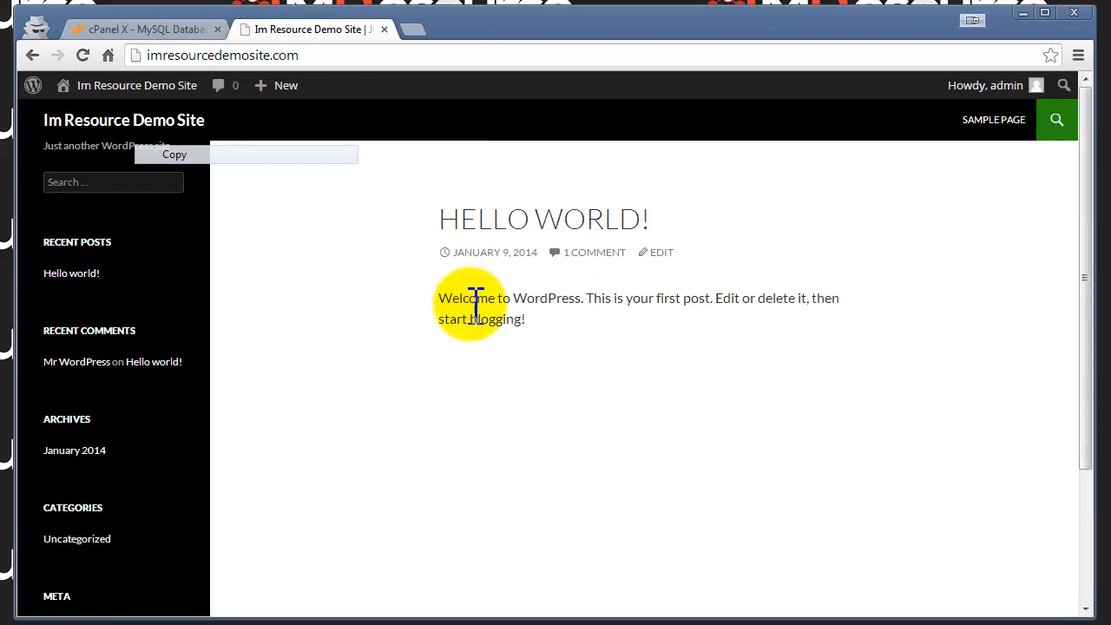